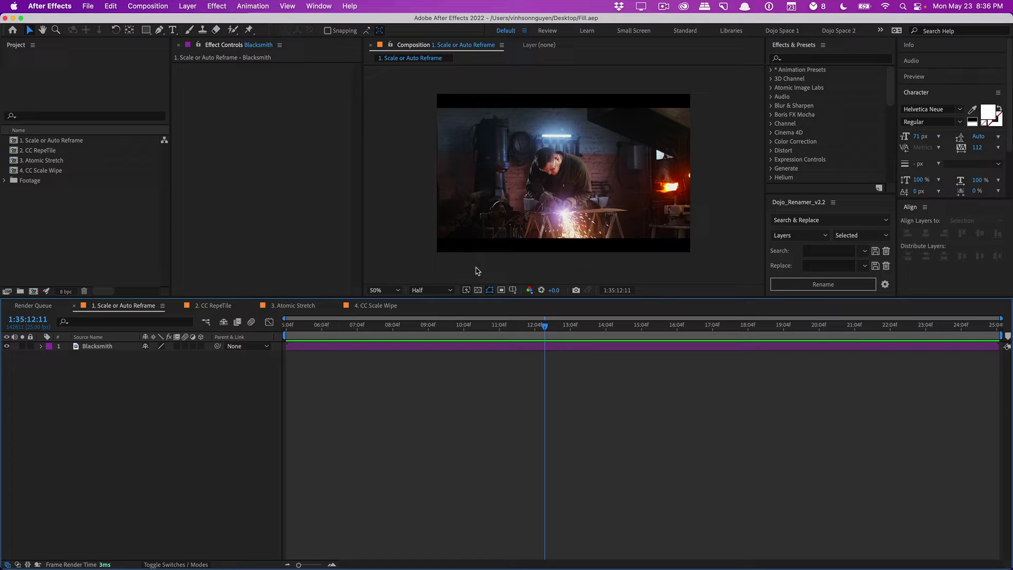
# Toggle the transparency grid on and off, then scale the Blacksmith layer to 112.4%.
pyautogui.click(478, 290)
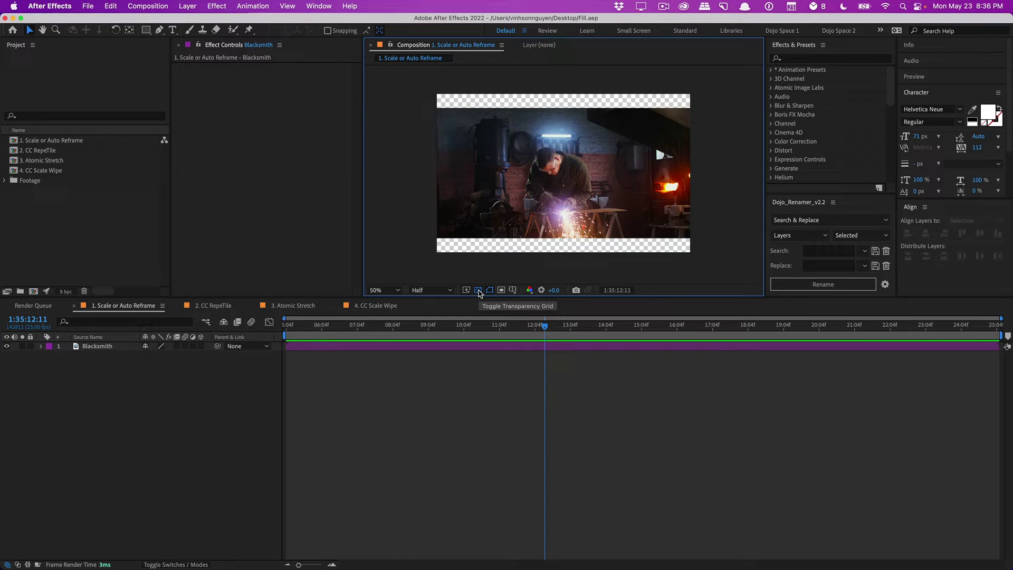
pyautogui.click(478, 290)
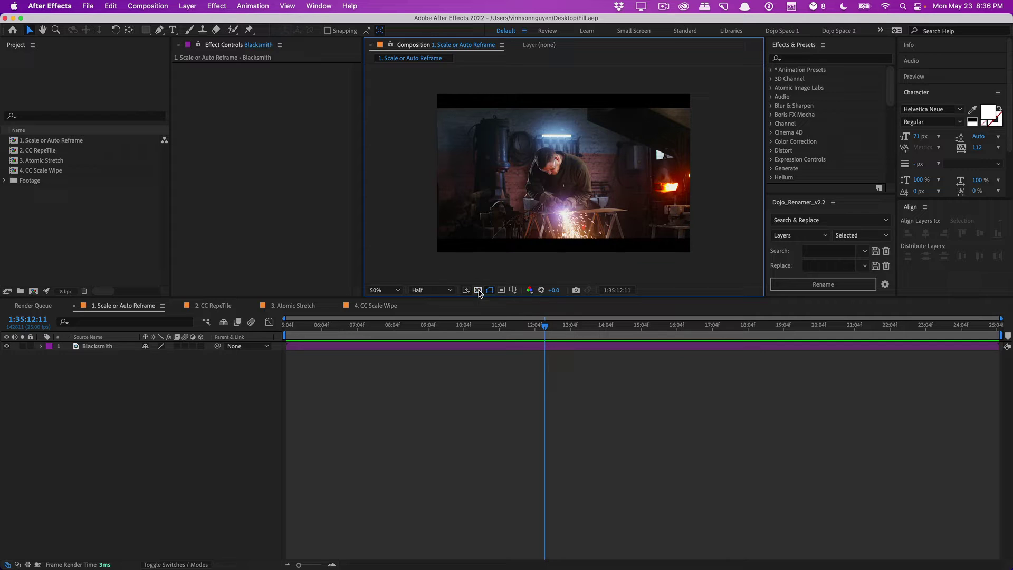
pyautogui.click(105, 347)
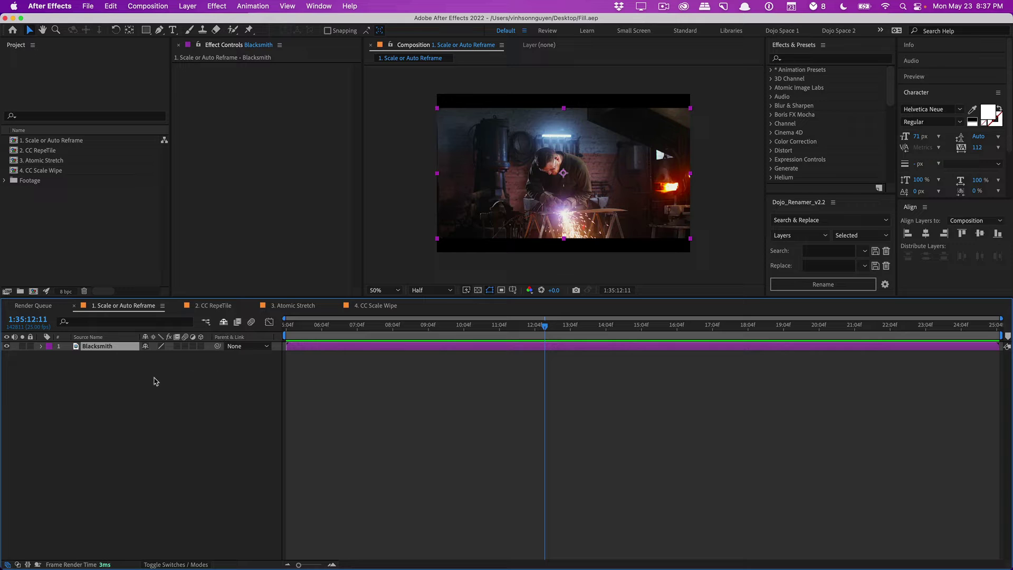
pyautogui.press('s')
pyautogui.moveTo(156, 360); pyautogui.dragTo(167, 359)
# Fit the Blacksmith layer to the comp width, bringing its scale to 91.4%.
pyautogui.rightClick(478, 230)
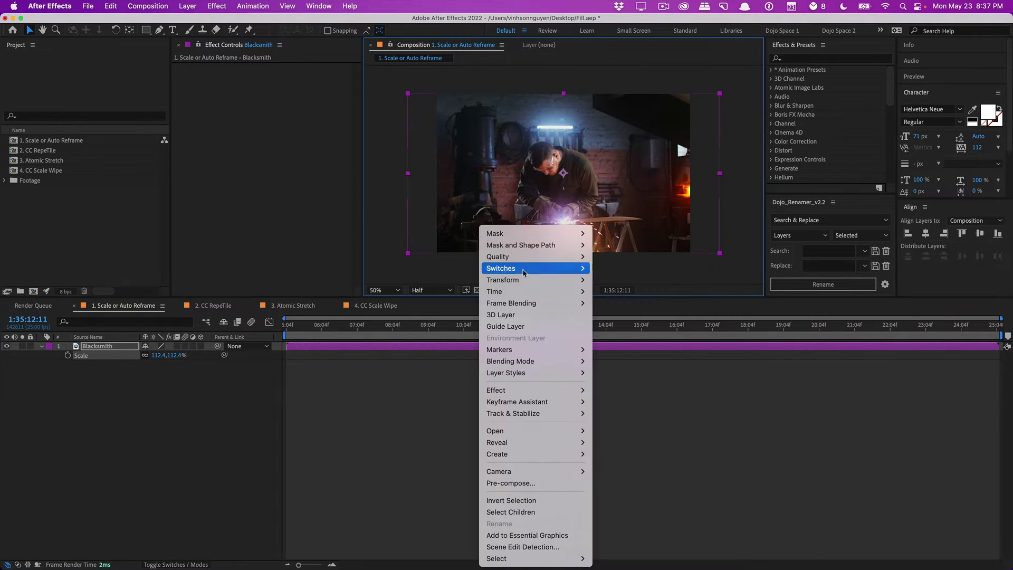
pyautogui.moveTo(535, 280)
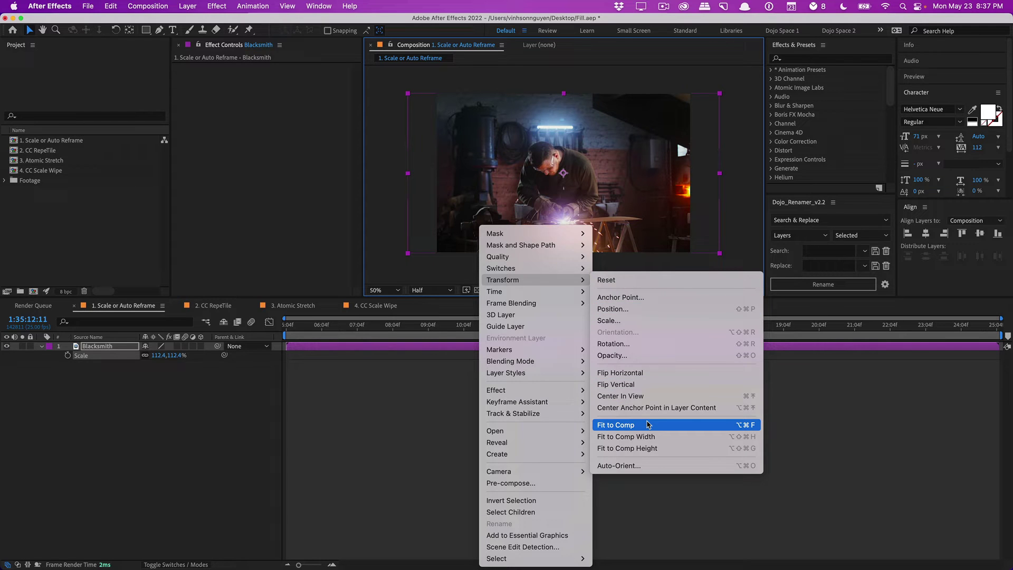
pyautogui.click(648, 438)
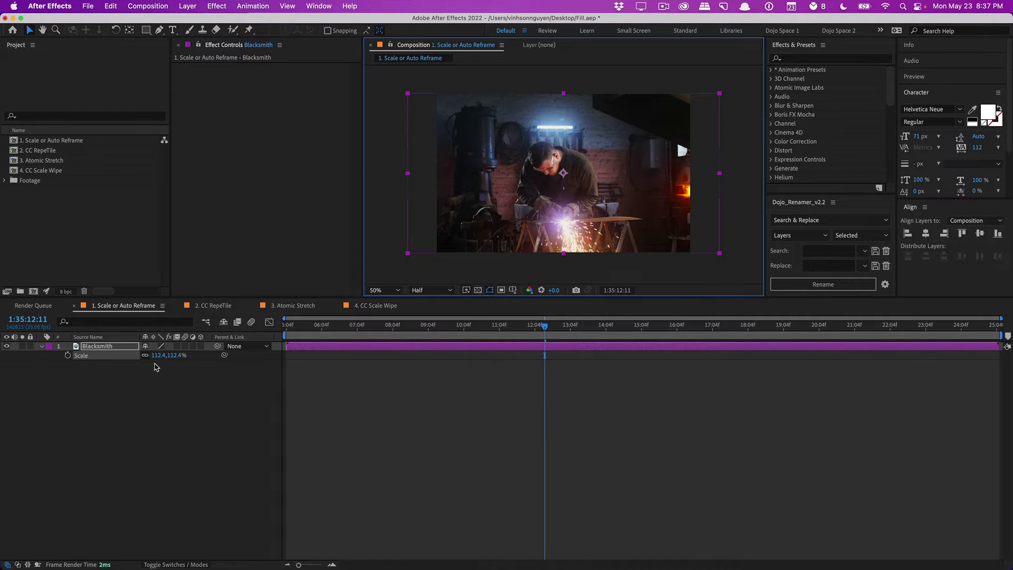
pyautogui.press('super+alt+shift+h')
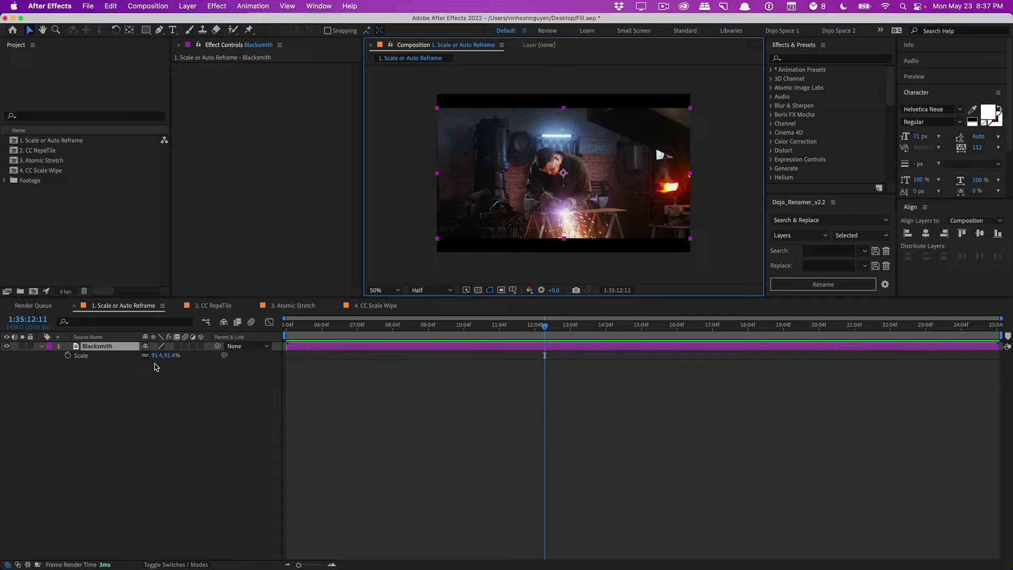
pyautogui.click(156, 366)
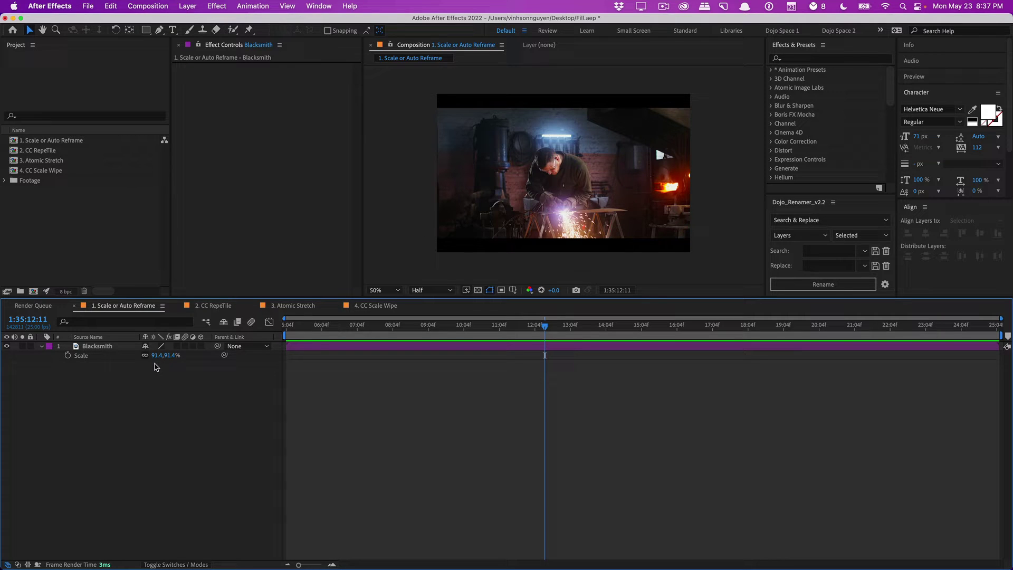
# Change the composition size to a vertical 1080×1920 frame.
pyautogui.click(163, 6)
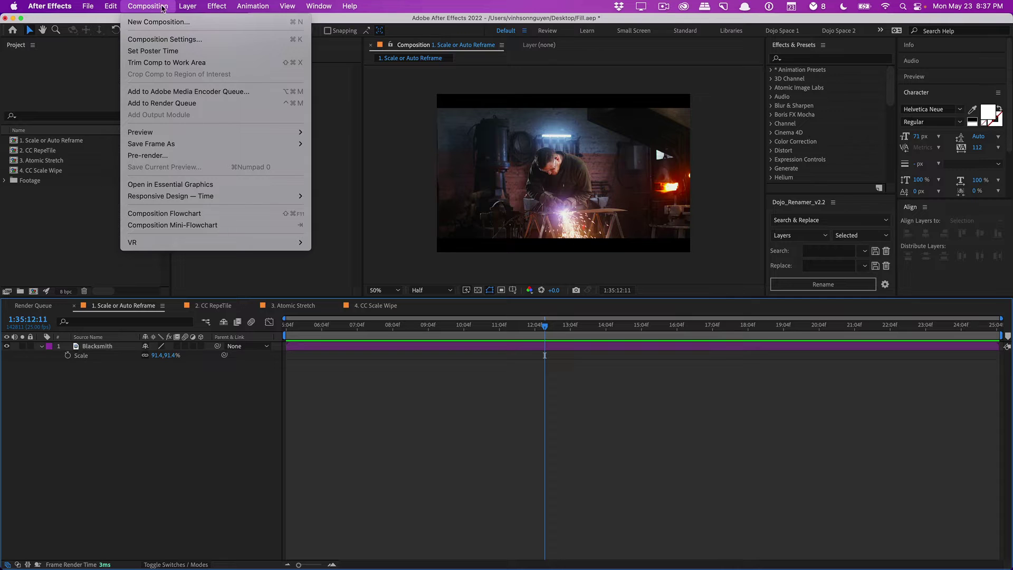
pyautogui.click(163, 39)
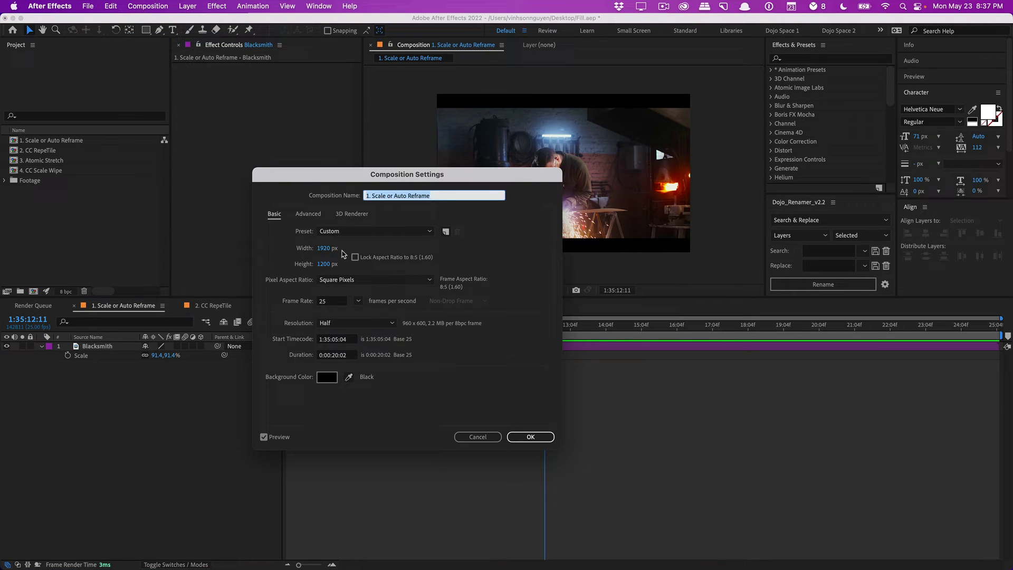
pyautogui.click(324, 248)
pyautogui.write('1080')
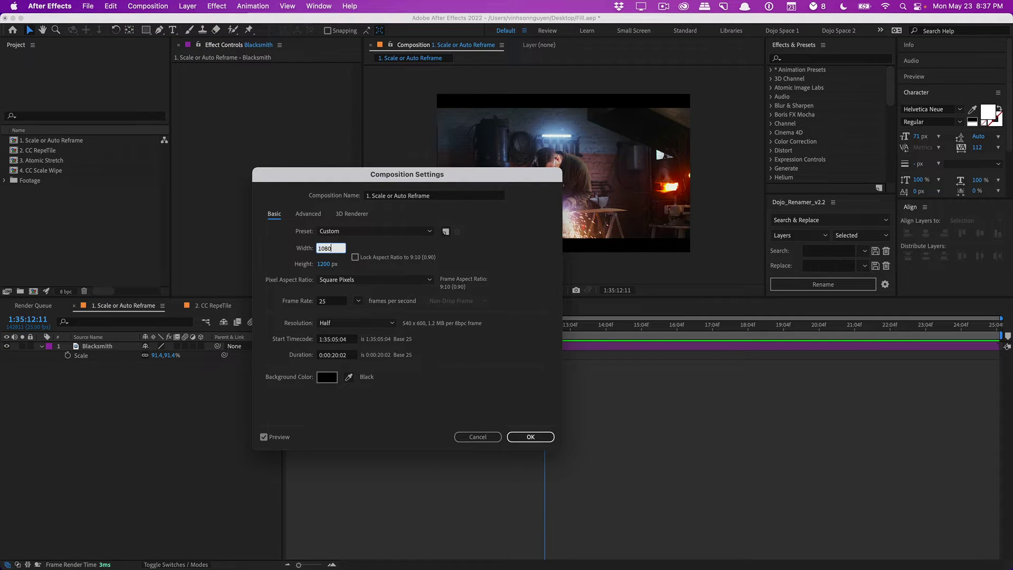
pyautogui.press('Tab')
pyautogui.write('1920')
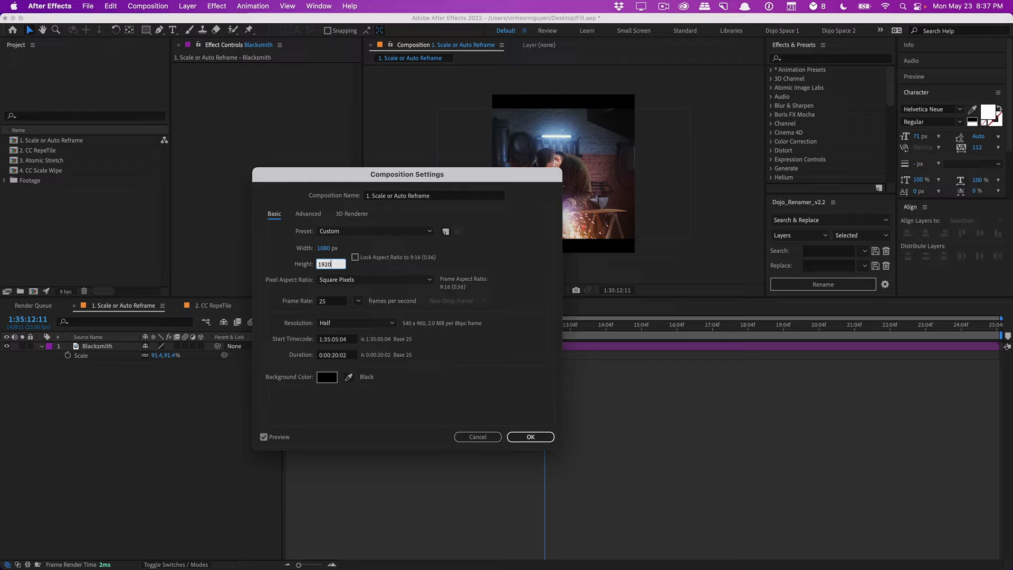
pyautogui.click(530, 439)
# Scale the Blacksmith footage to 152.4% and shift its X position right to 993.
pyautogui.click(133, 348)
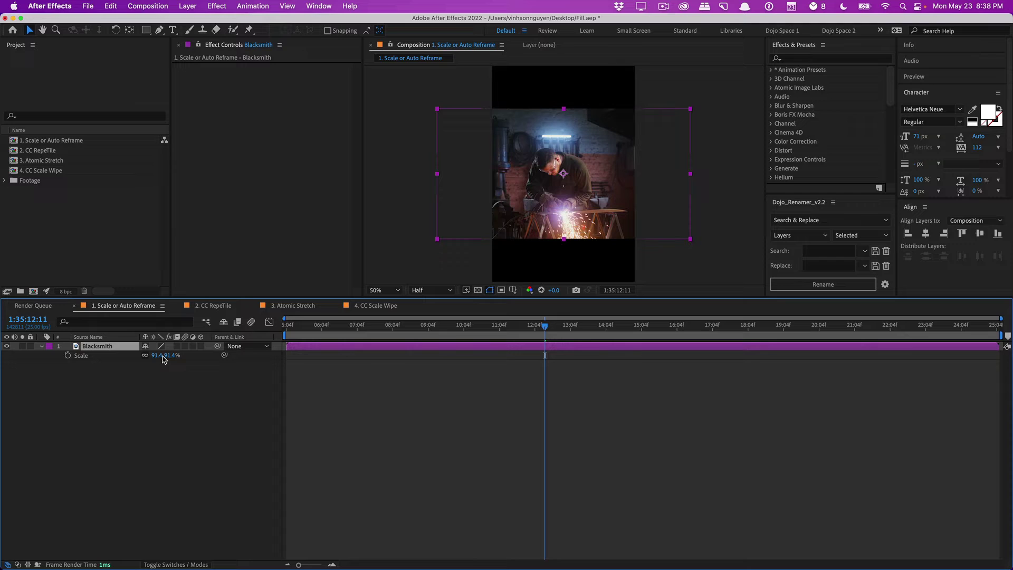
pyautogui.moveTo(163, 356); pyautogui.dragTo(180, 350)
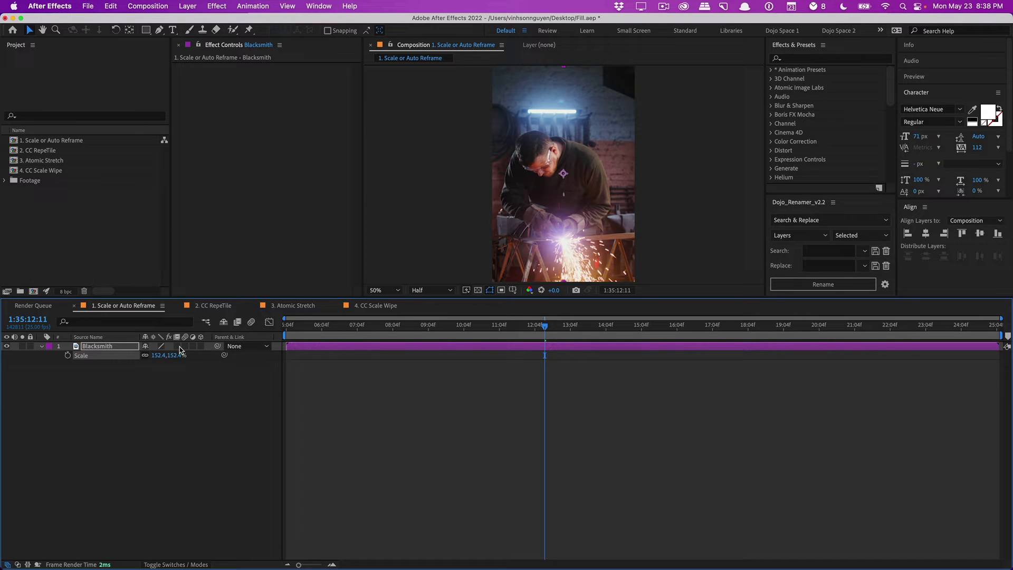
pyautogui.press('p')
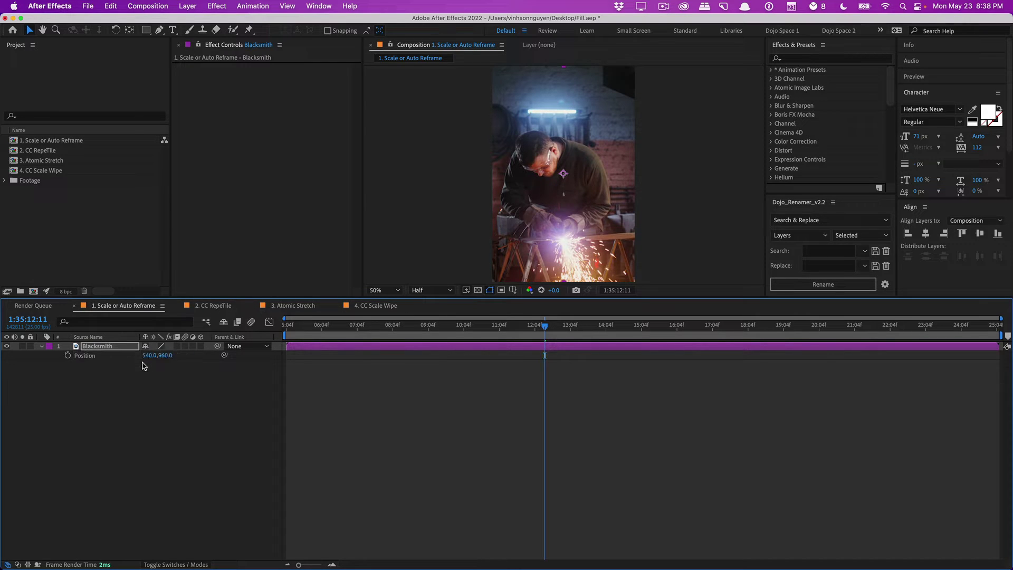
pyautogui.moveTo(150, 355); pyautogui.dragTo(365, 339)
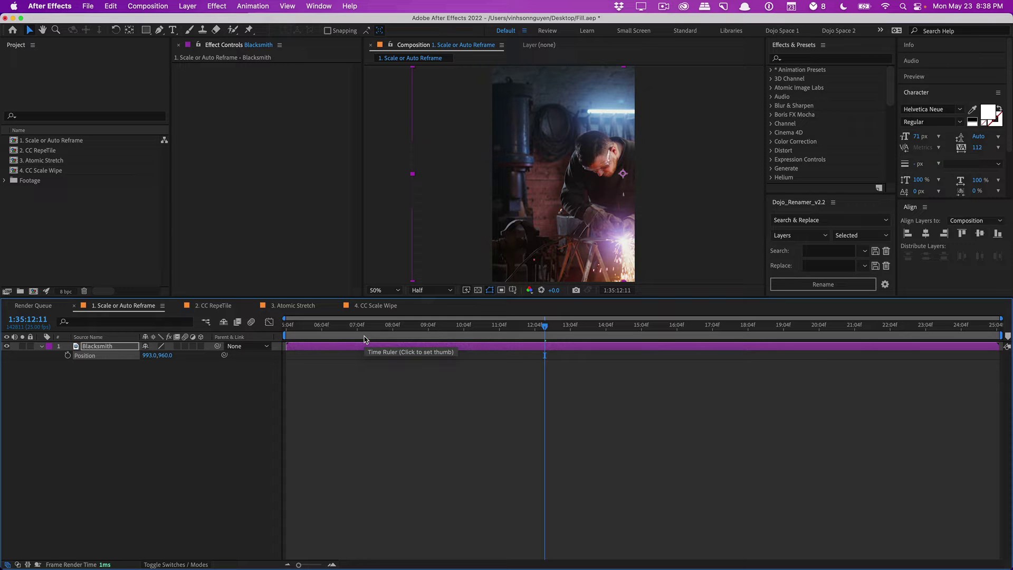
pyautogui.moveTo(149, 355); pyautogui.dragTo(166, 356)
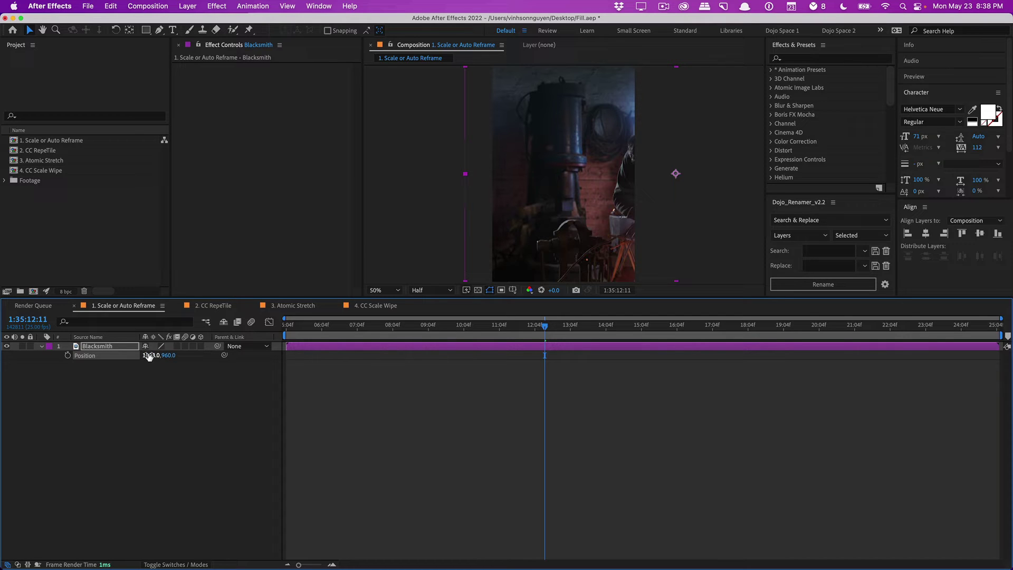
pyautogui.press('super+z')
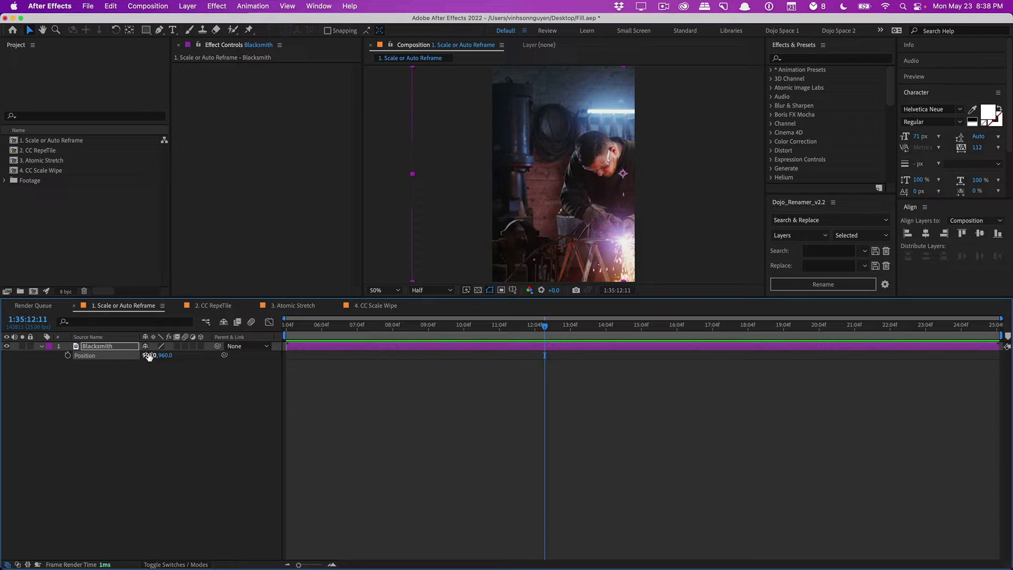
# Switch to the CC RepeTile comp, select the Motion layer and move the playhead to about 08:17.
pyautogui.click(141, 401)
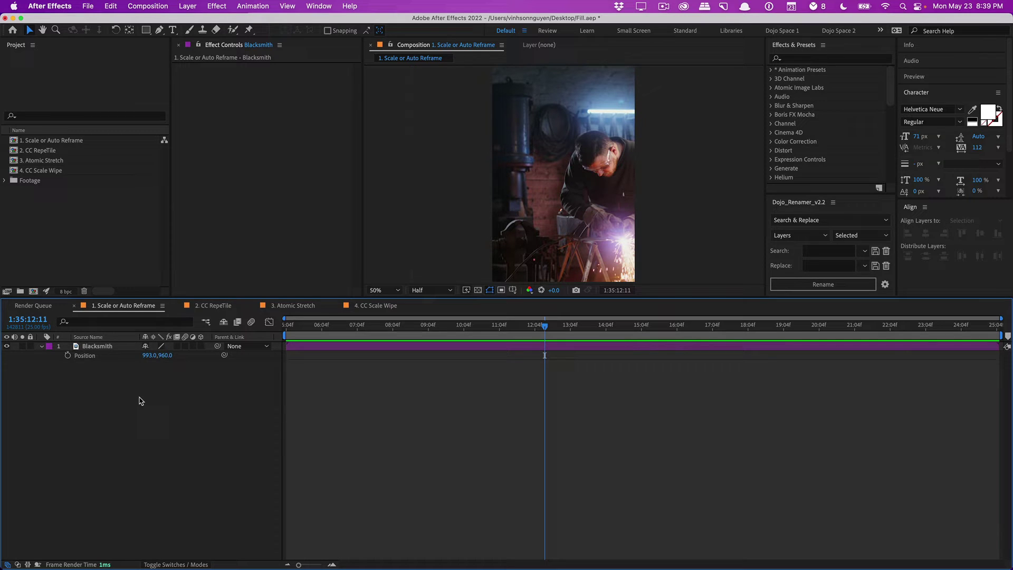
pyautogui.click(216, 310)
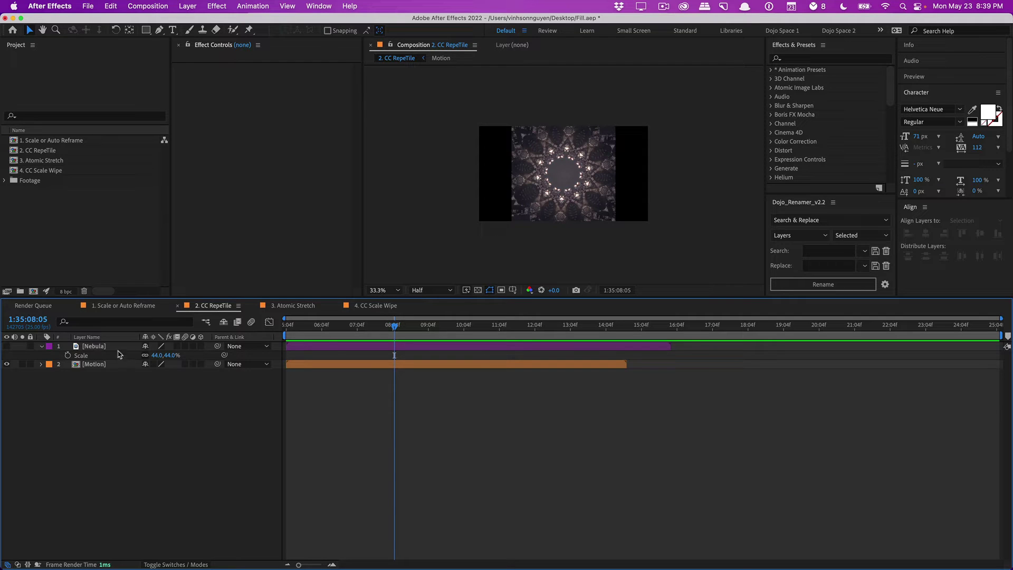
pyautogui.click(89, 364)
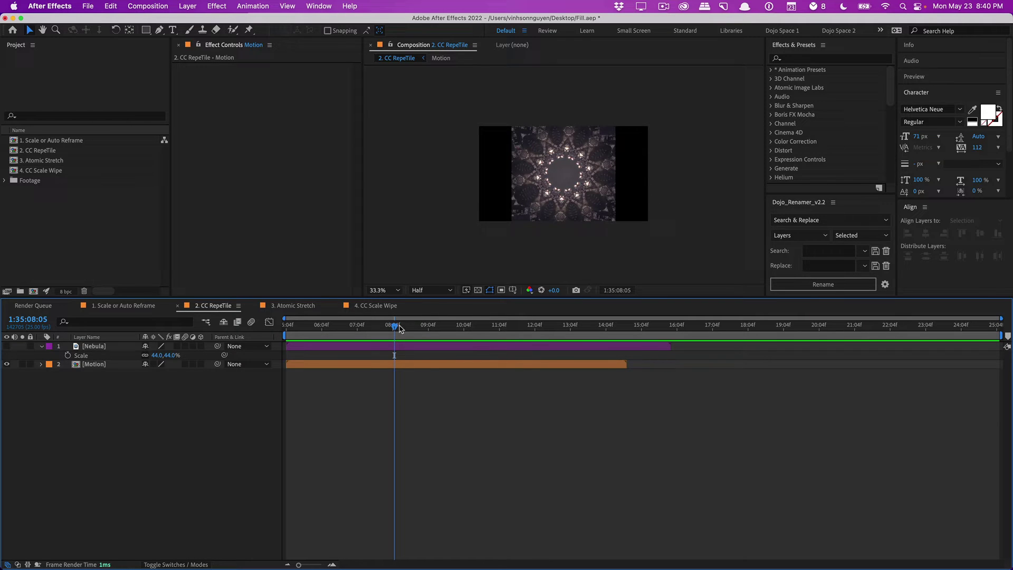
pyautogui.moveTo(399, 329); pyautogui.dragTo(548, 317)
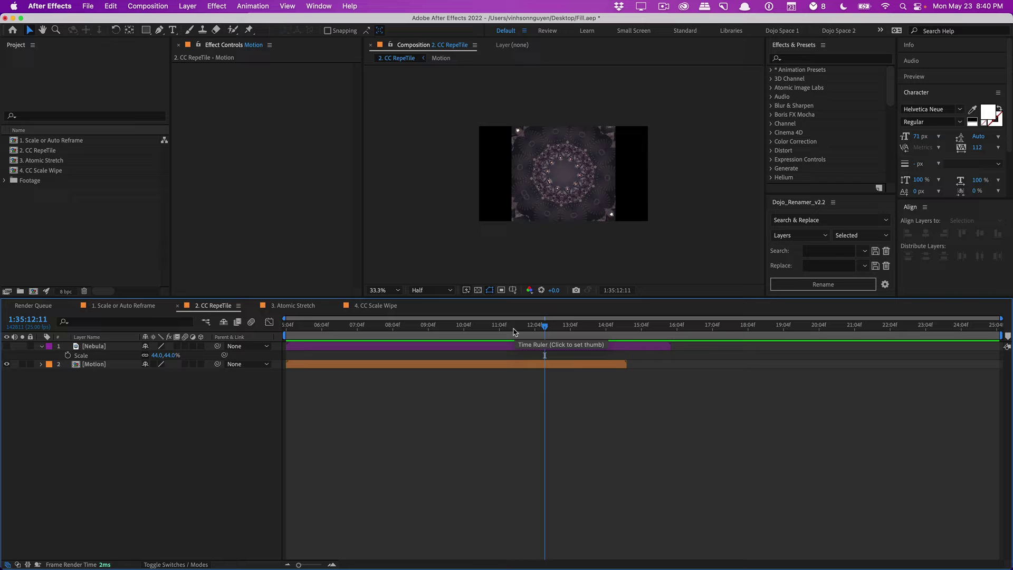
pyautogui.click(493, 331)
pyautogui.moveTo(493, 330); pyautogui.dragTo(412, 336)
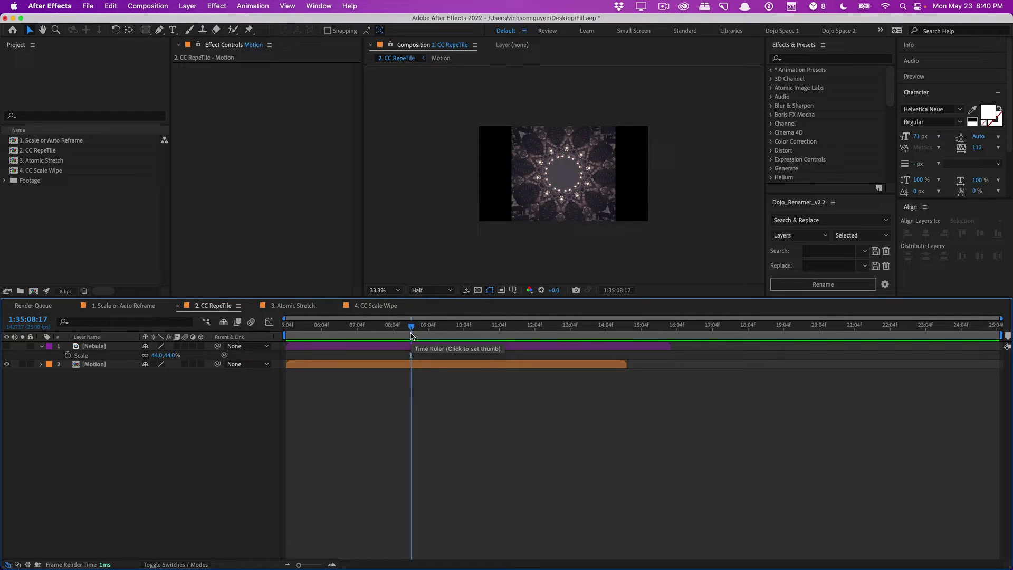
# Apply CC RepeTile to the Motion layer with Expand Right 349 and Expand Left 352.
pyautogui.click(792, 60)
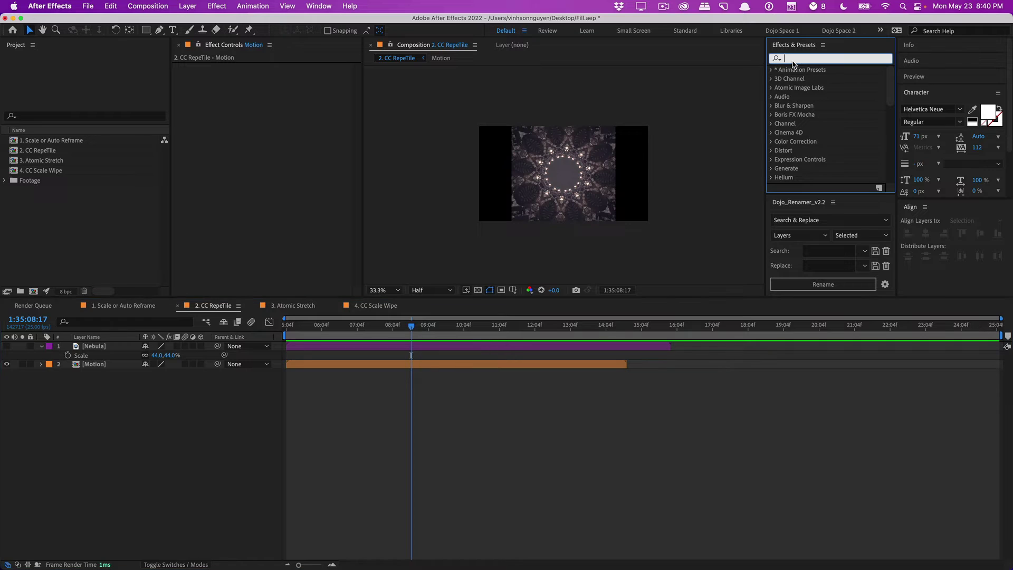
pyautogui.write('cc rep')
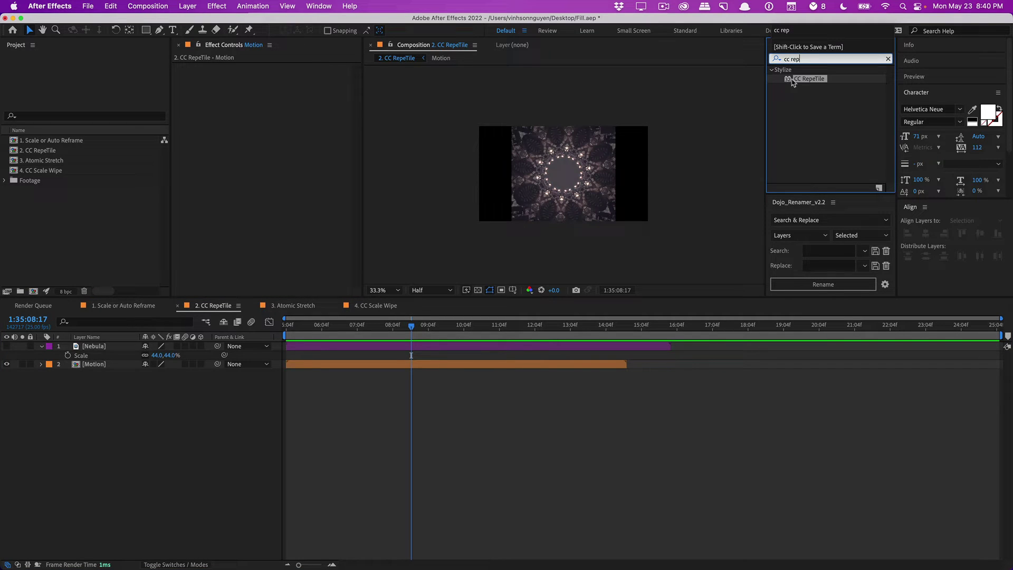
pyautogui.moveTo(791, 84); pyautogui.dragTo(102, 364)
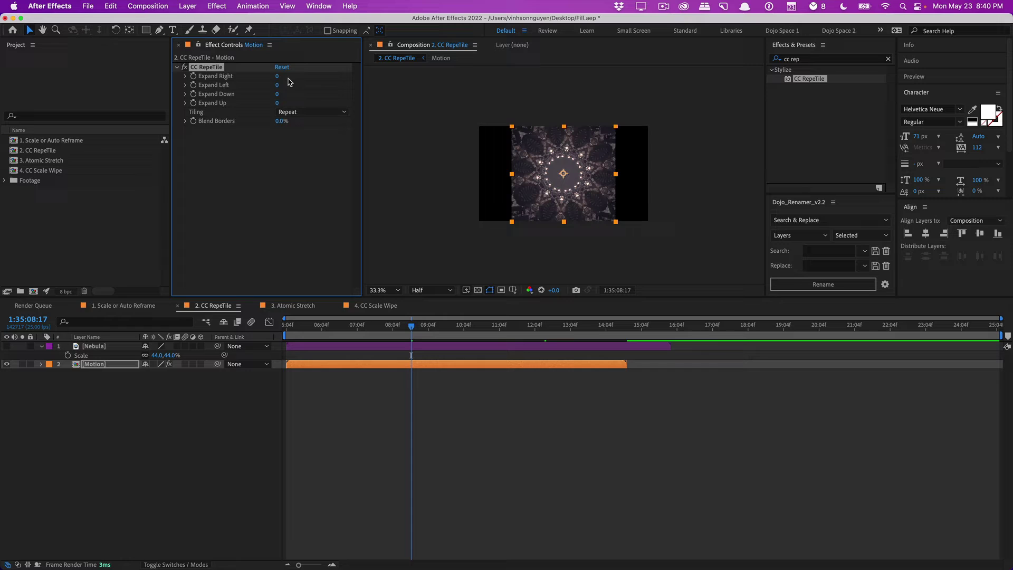
pyautogui.moveTo(277, 77); pyautogui.dragTo(441, 56)
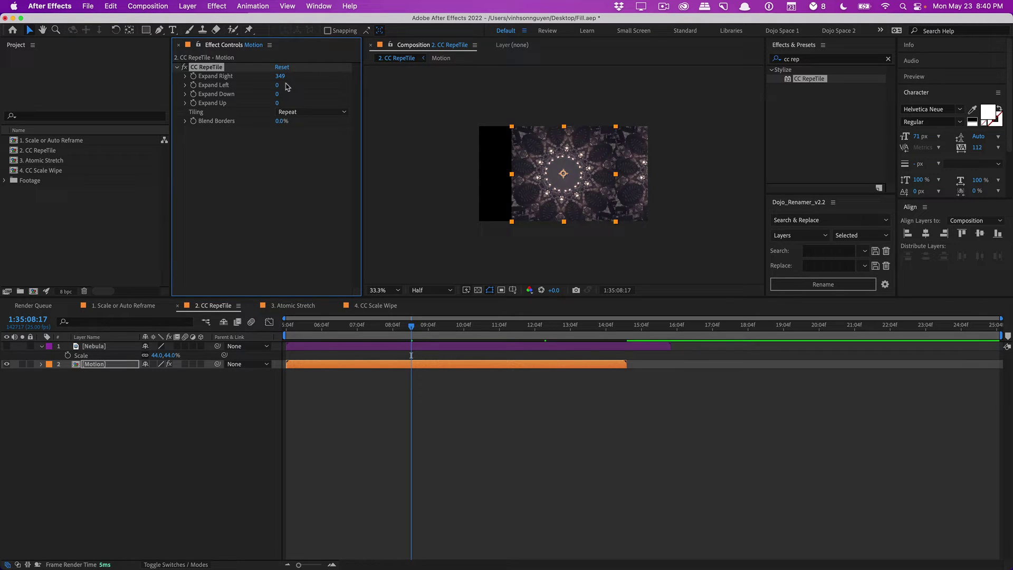
pyautogui.moveTo(250, 87); pyautogui.dragTo(228, 91)
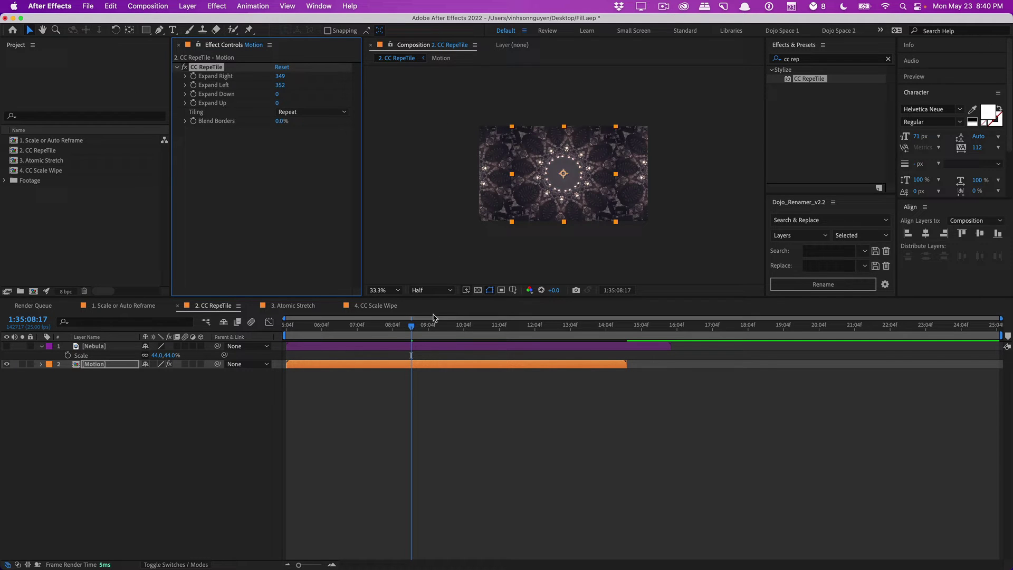
pyautogui.moveTo(411, 326); pyautogui.dragTo(315, 330)
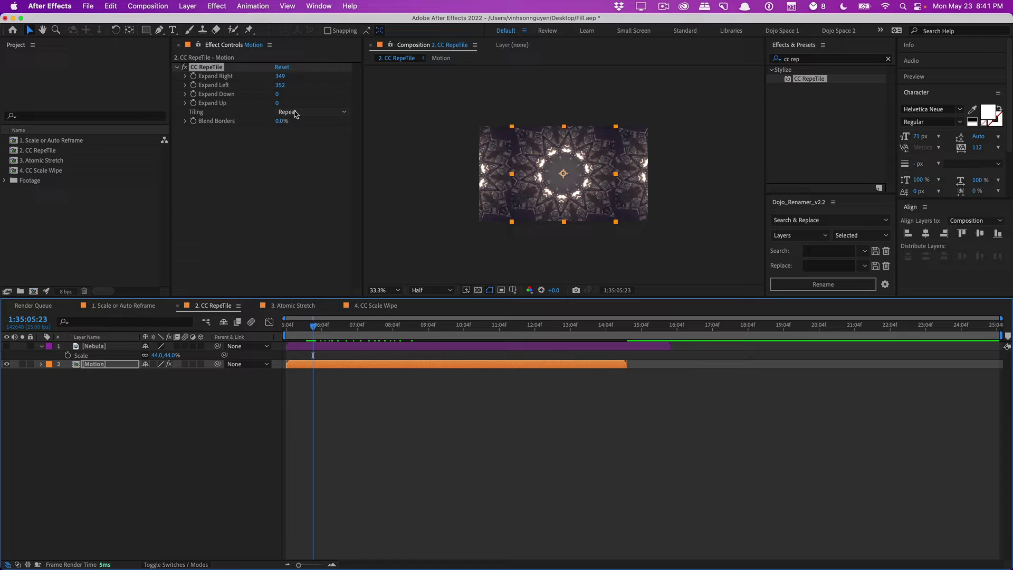
# Set the Motion layer's tiling to Unfold and preview it, then show Nebula and hide Motion.
pyautogui.click(295, 112)
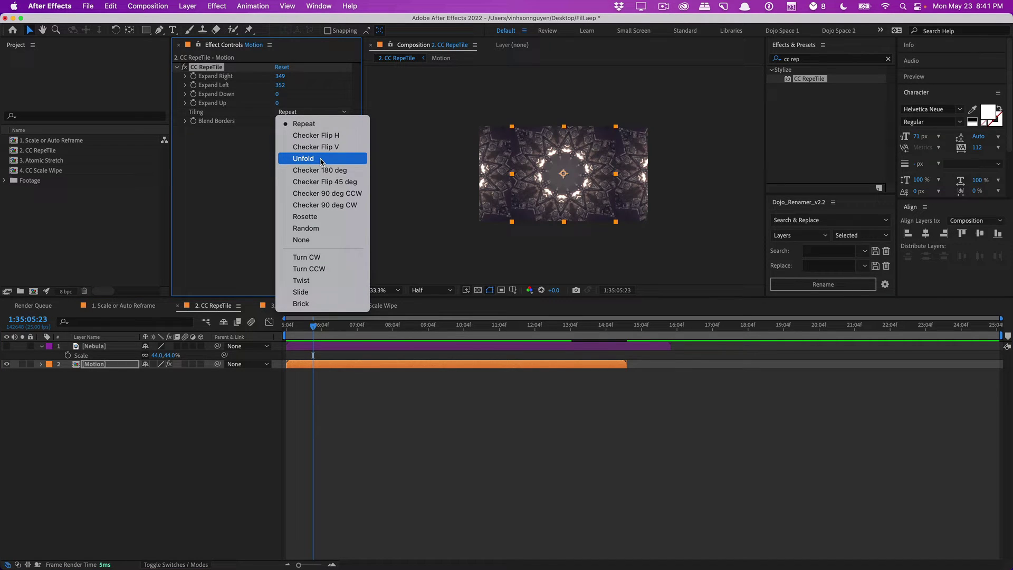
pyautogui.click(321, 160)
pyautogui.click(230, 379)
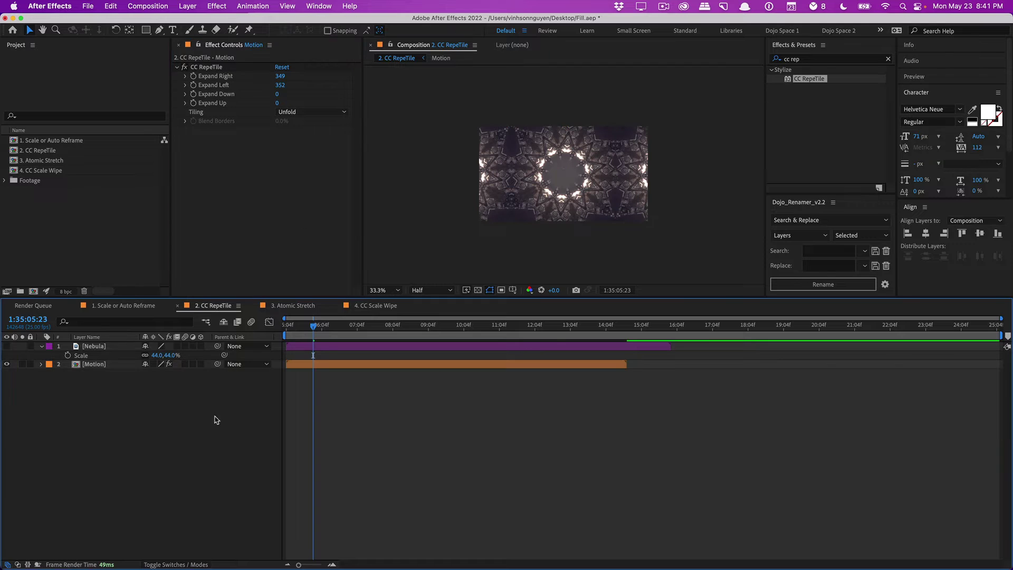
pyautogui.moveTo(293, 329); pyautogui.dragTo(520, 318)
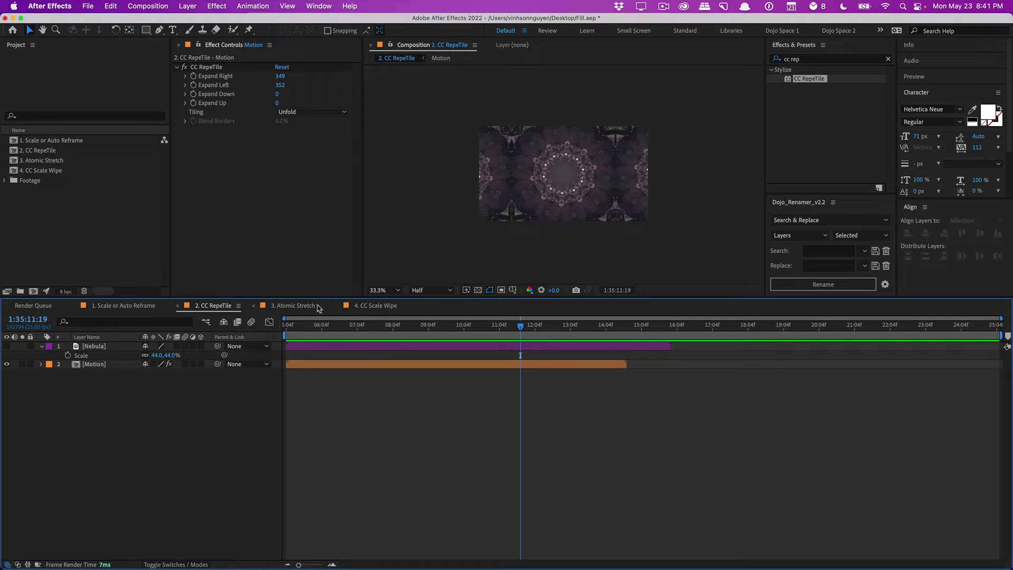
pyautogui.click(395, 325)
pyautogui.click(6, 346)
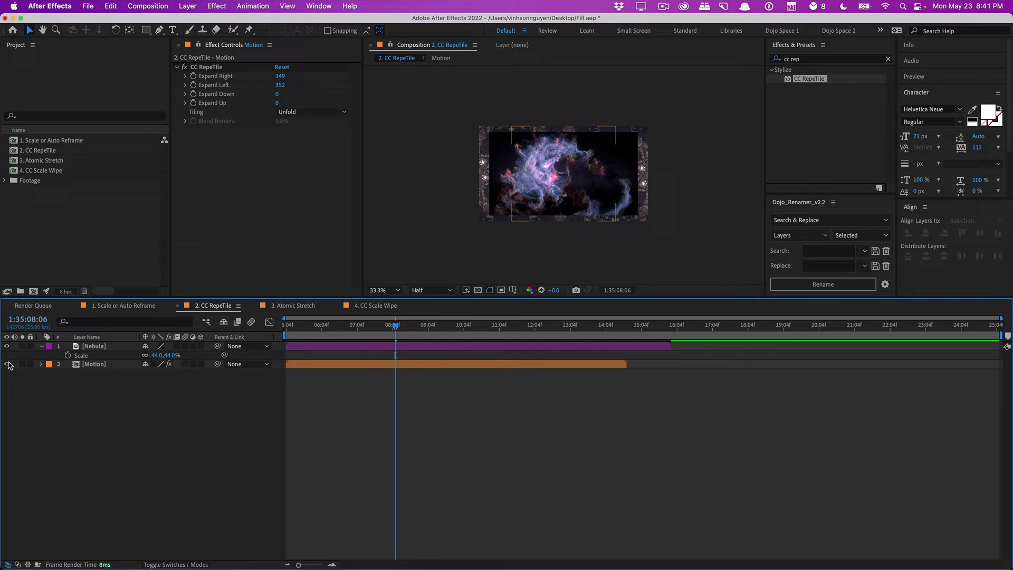
pyautogui.click(6, 364)
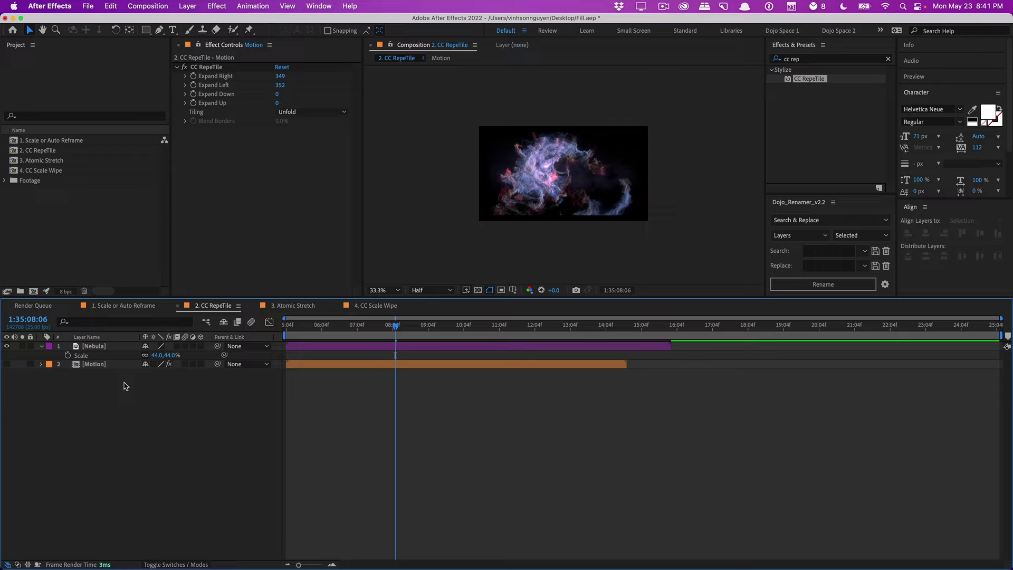
# Apply CC RepeTile to Nebula with Expand Right 278, Left 361, Down 292 and Up 198.
pyautogui.click(118, 348)
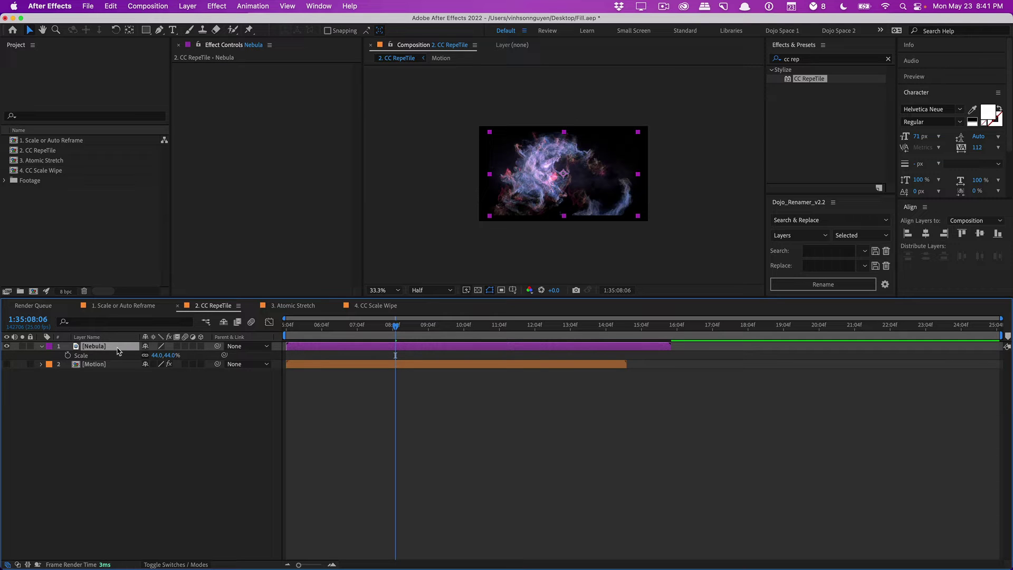
pyautogui.moveTo(825, 81); pyautogui.dragTo(569, 173)
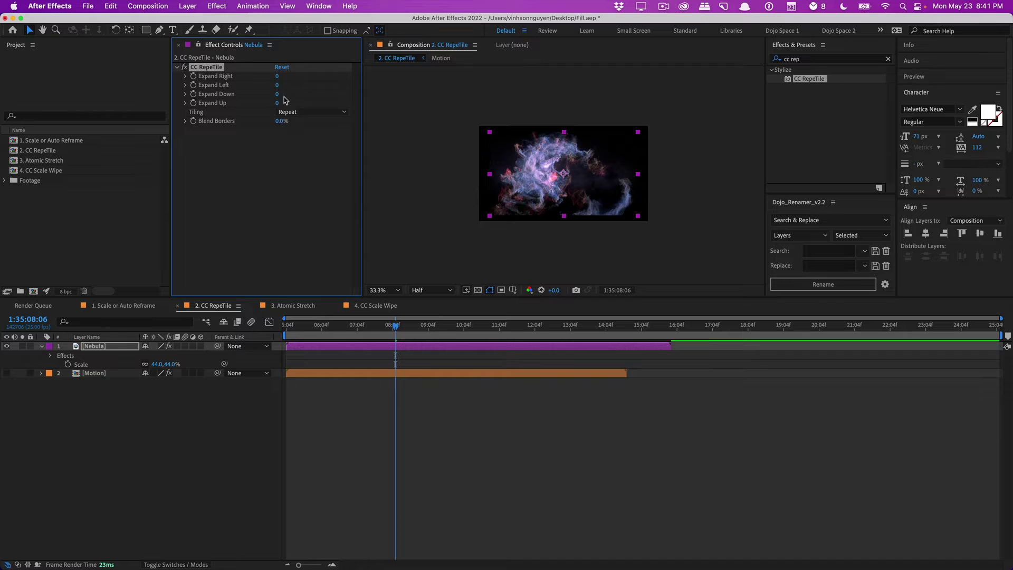
pyautogui.moveTo(276, 76); pyautogui.dragTo(437, 75)
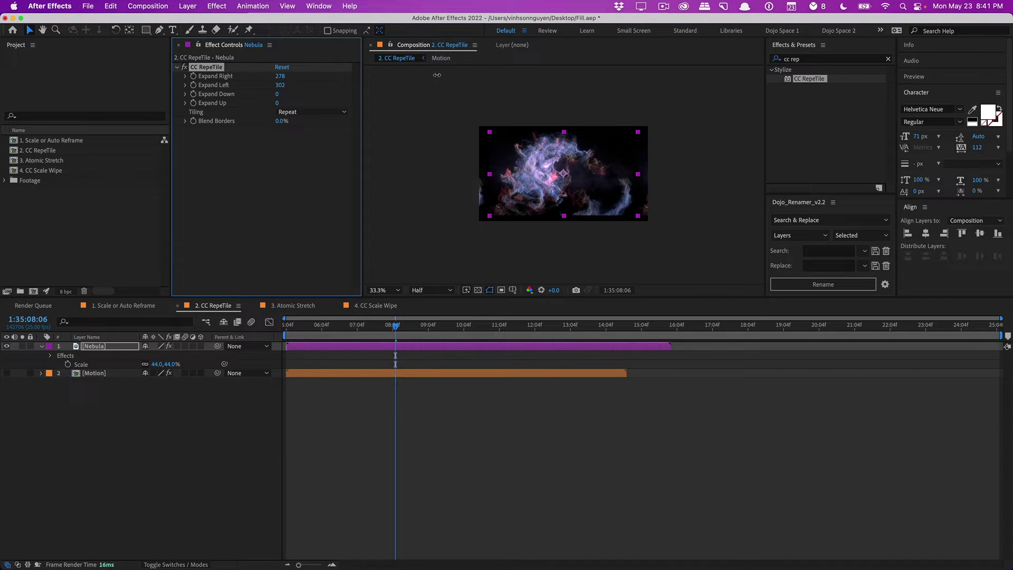
pyautogui.moveTo(277, 97); pyautogui.dragTo(414, 84)
pyautogui.moveTo(281, 103); pyautogui.dragTo(372, 98)
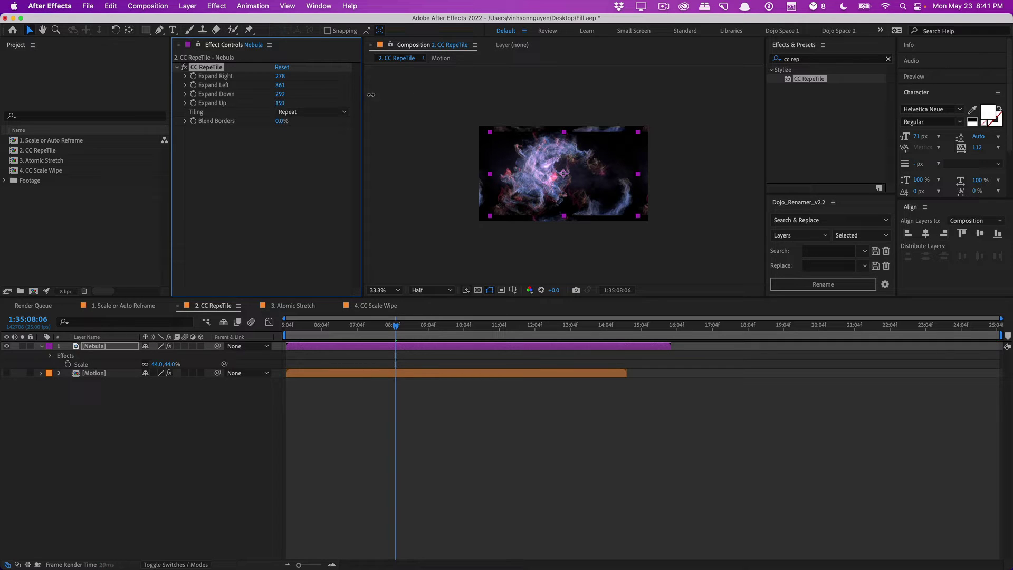
# Try Unfold for the Nebula tiling, then switch it to Slide and zoom the viewer to 66.7%.
pyautogui.click(311, 112)
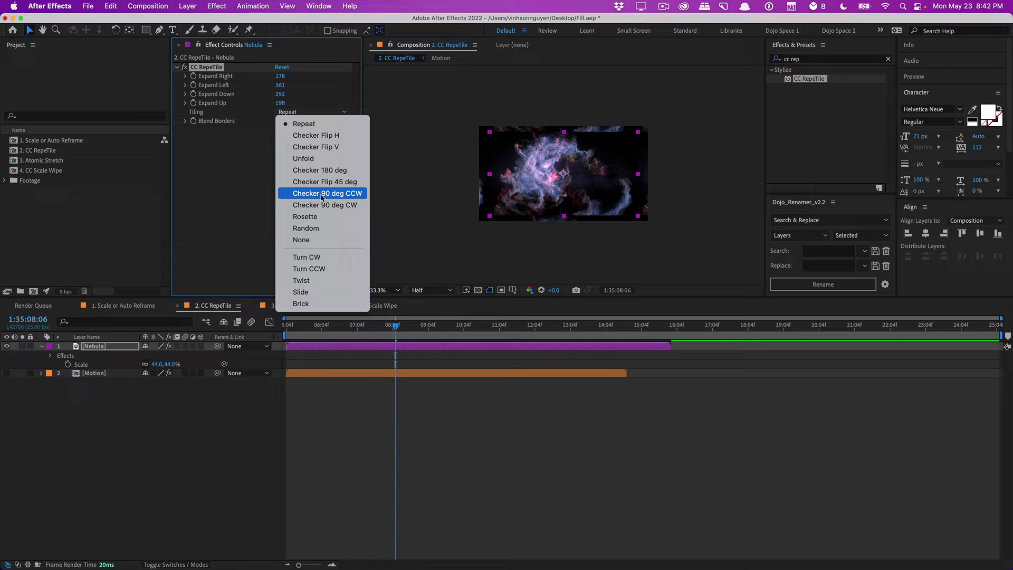
pyautogui.click(316, 159)
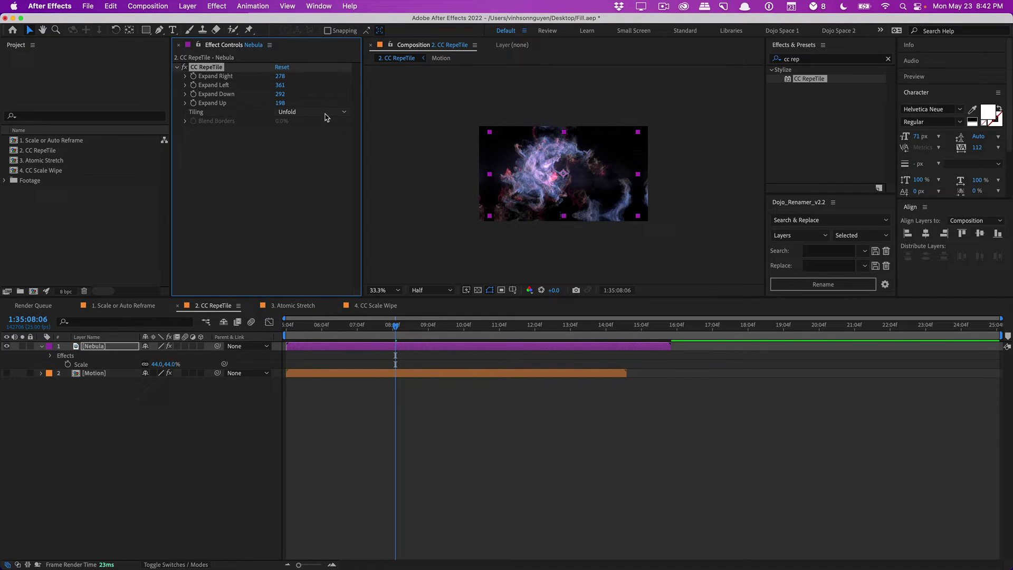
pyautogui.click(432, 194)
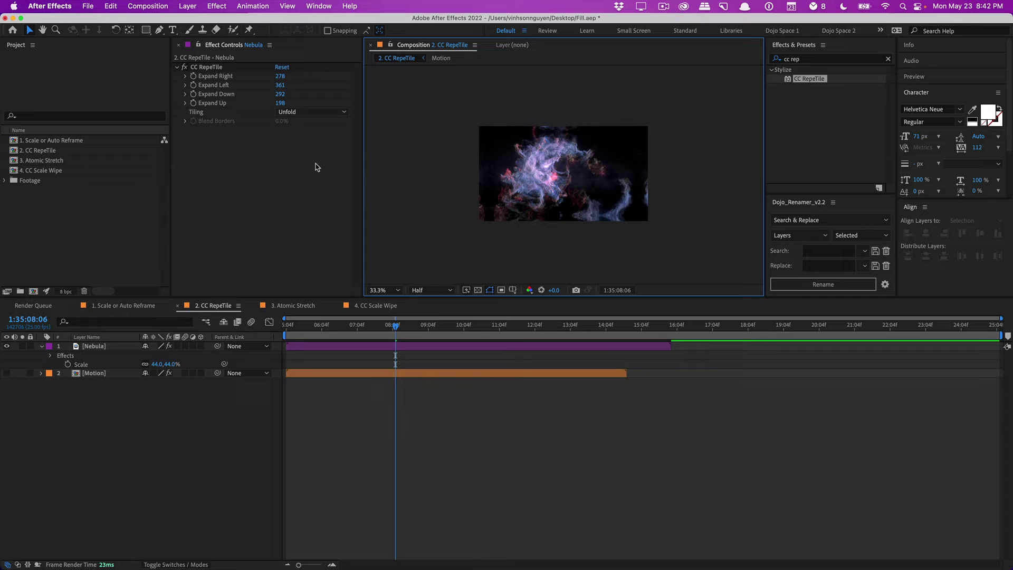
pyautogui.click(306, 113)
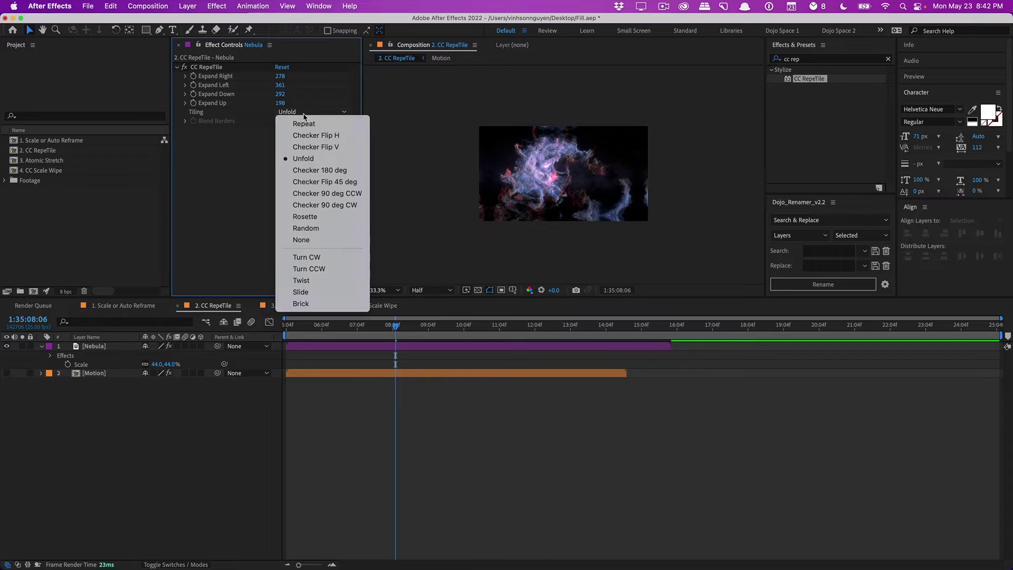
pyautogui.click(314, 291)
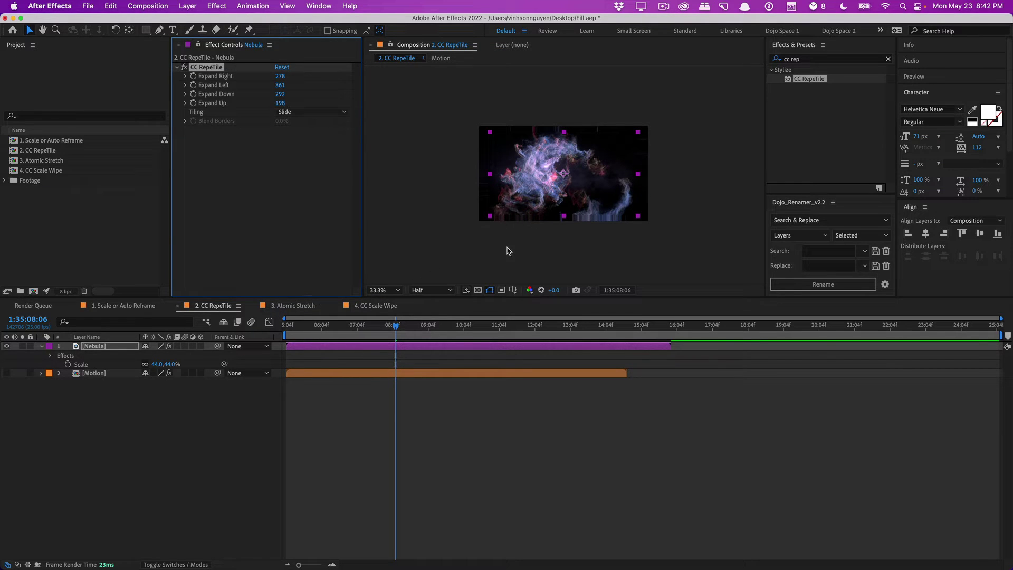
pyautogui.click(543, 229)
pyautogui.press('.')
pyautogui.press('.')
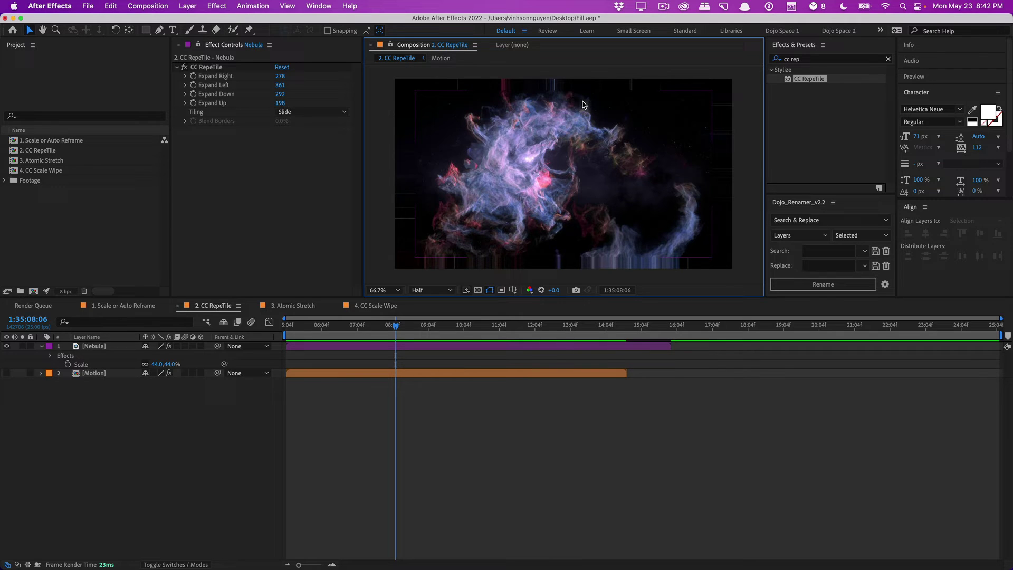
# Switch to the Atomic Stretch comp, select the City Footage layer and open the Effect menu.
pyautogui.click(293, 306)
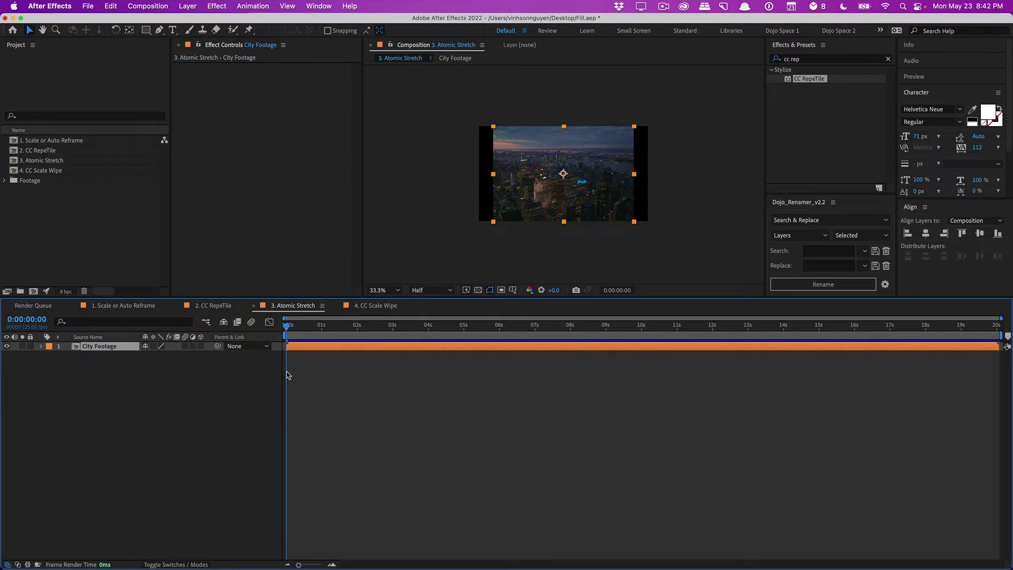
pyautogui.click(222, 379)
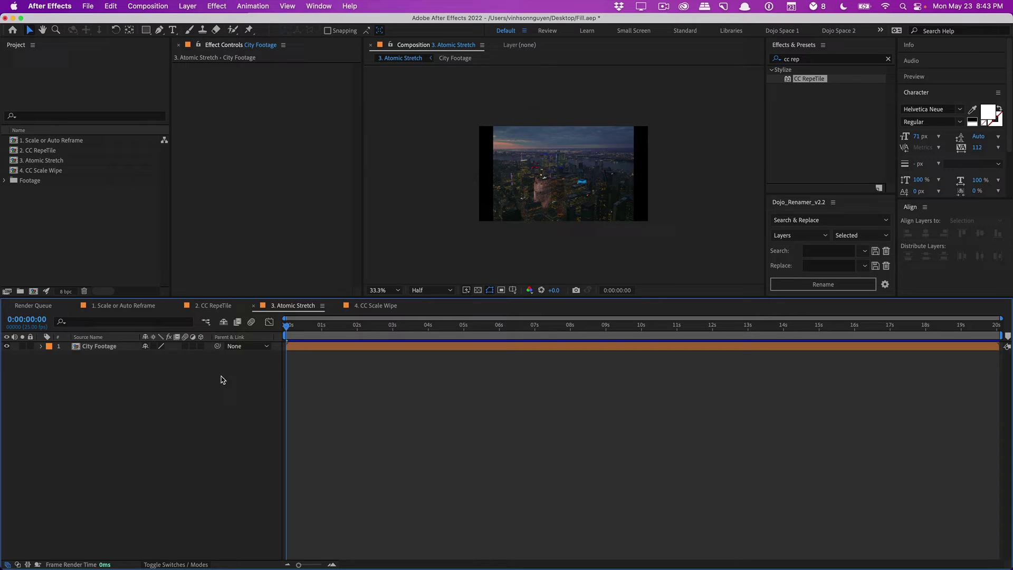
pyautogui.click(117, 347)
pyautogui.click(225, 5)
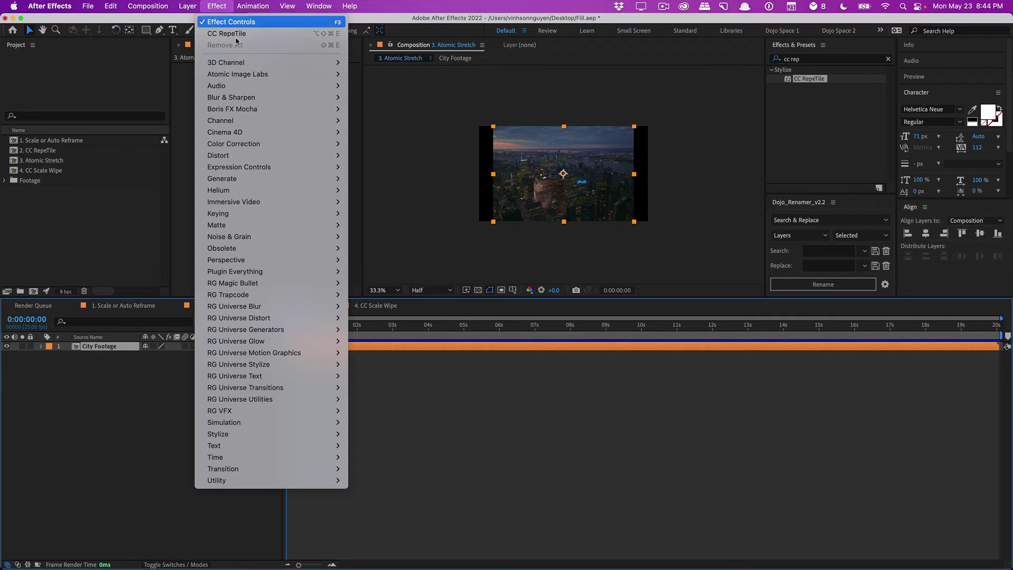
# Apply Atomic Stretch to City Footage with Custom output format and a 1.83 aspect ratio.
pyautogui.moveTo(246, 75)
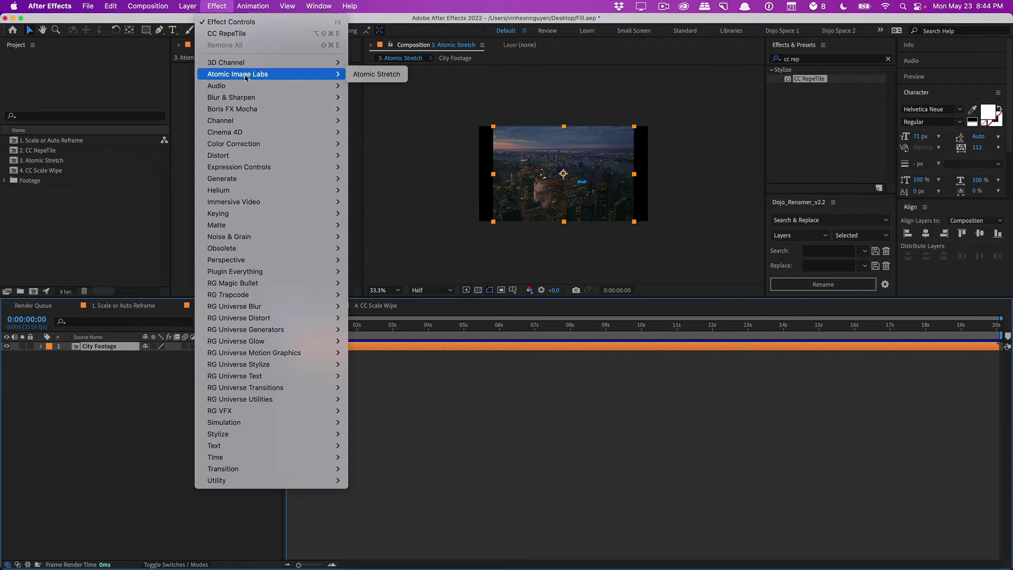
pyautogui.click(361, 75)
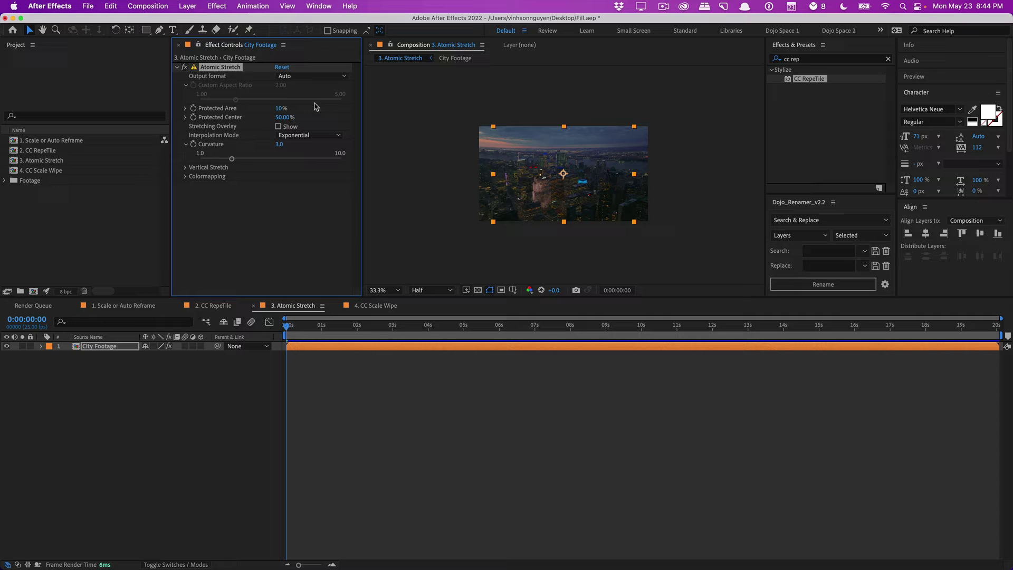
pyautogui.click(314, 81)
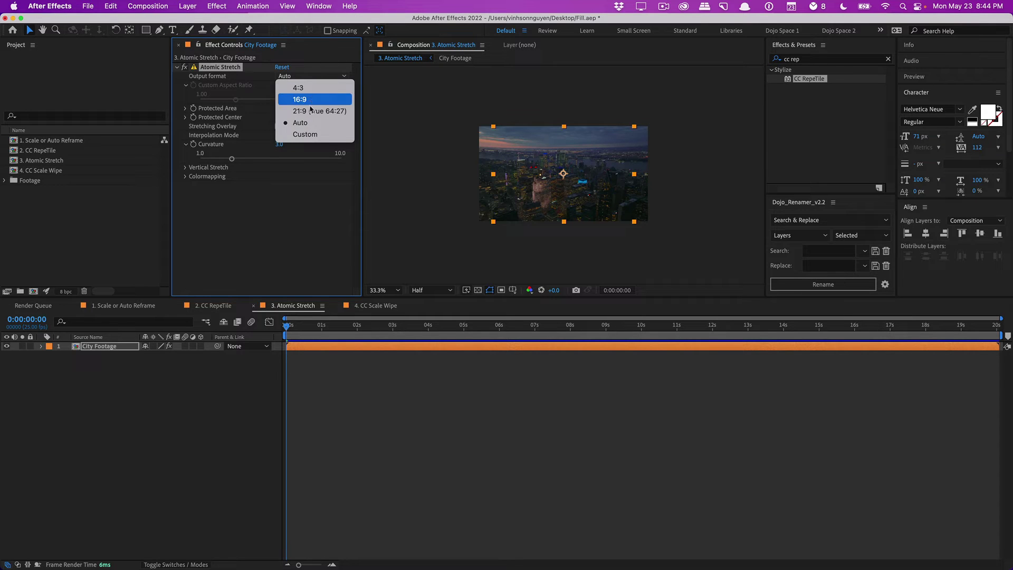
pyautogui.click(311, 132)
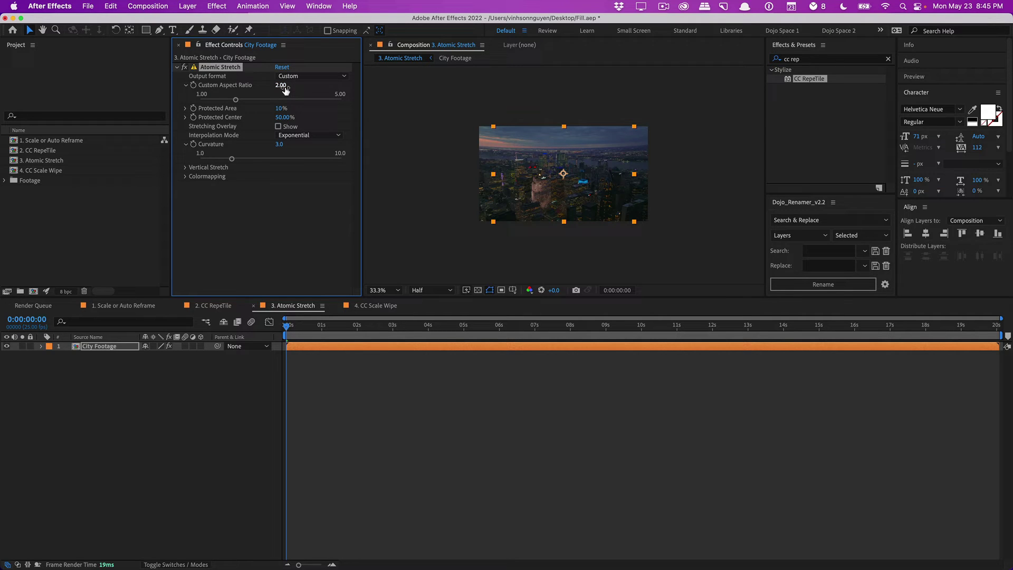
pyautogui.moveTo(285, 89)
pyautogui.mouseDown()
pyautogui.moveTo(254, 86)
pyautogui.moveTo(269, 83)
pyautogui.mouseUp()
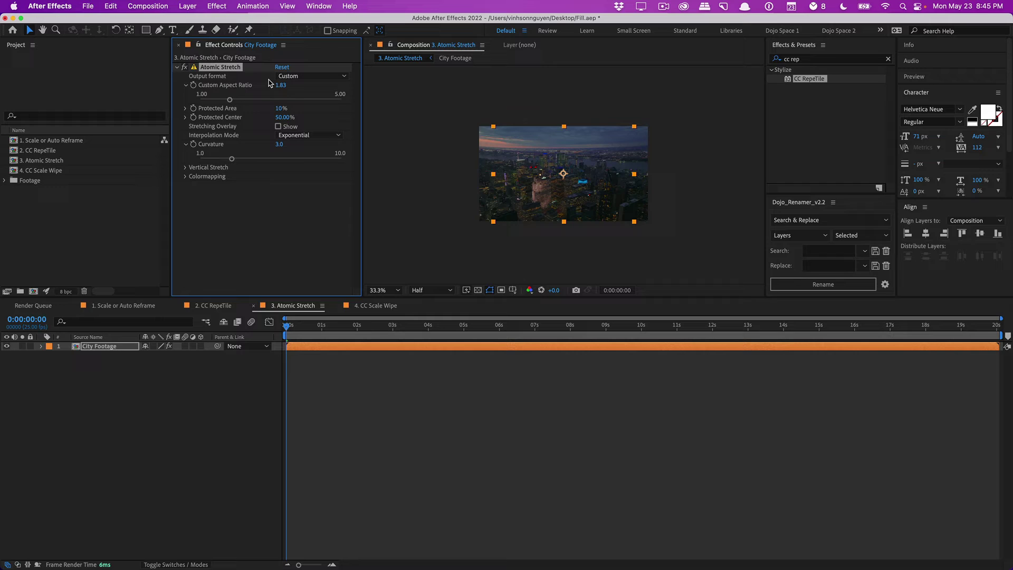
# With the stretching overlay shown, set Protected Area 21% and Protected Center 61%, then hide the overlay.
pyautogui.click(278, 126)
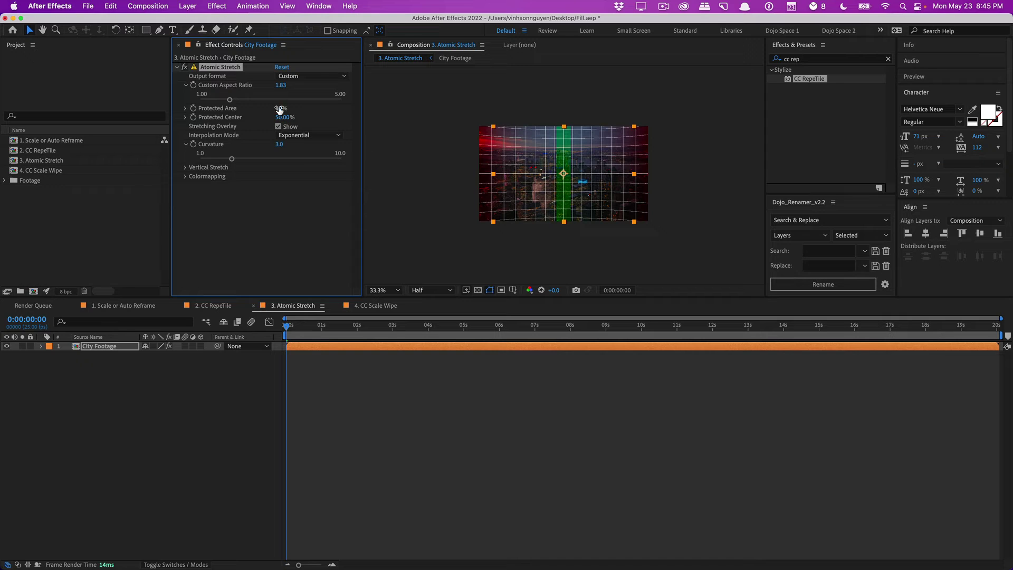
pyautogui.moveTo(279, 110); pyautogui.dragTo(560, 227)
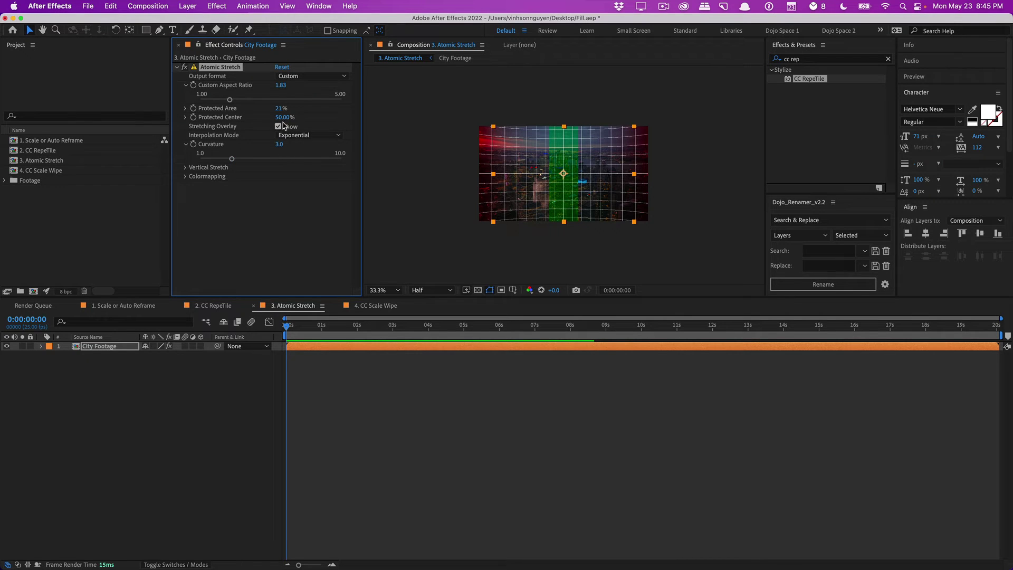
pyautogui.moveTo(280, 117)
pyautogui.mouseDown()
pyautogui.moveTo(294, 118)
pyautogui.moveTo(268, 117)
pyautogui.moveTo(283, 114)
pyautogui.mouseUp()
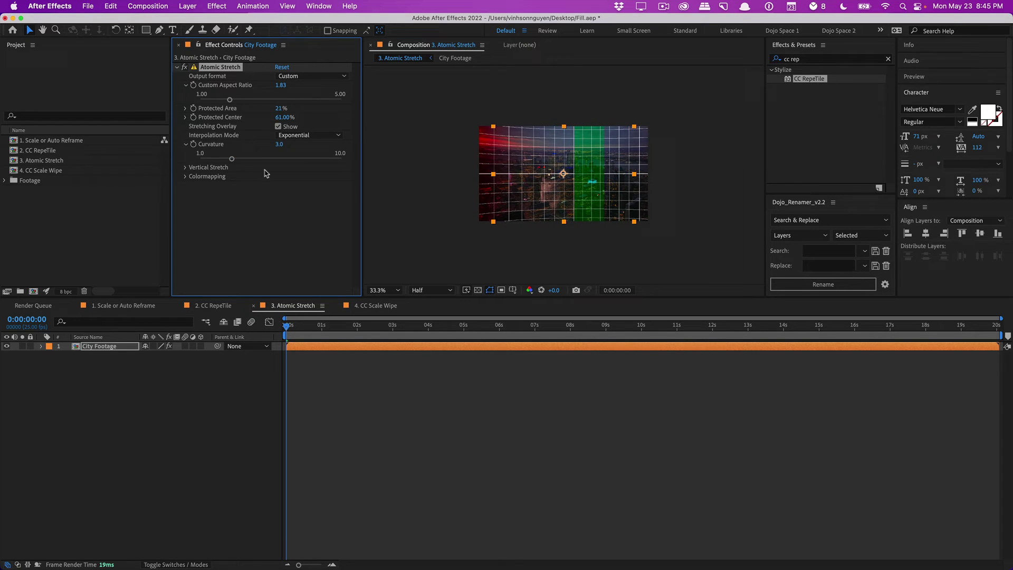
pyautogui.click(278, 126)
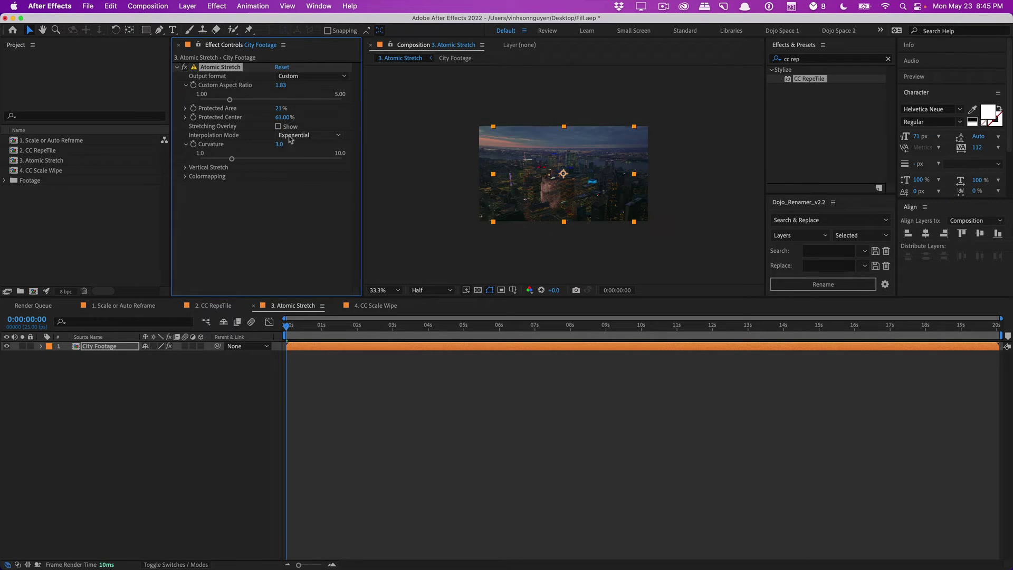
# Fit the Atomic Stretch composition in the viewer and move the playhead to about four seconds.
pyautogui.click(389, 290)
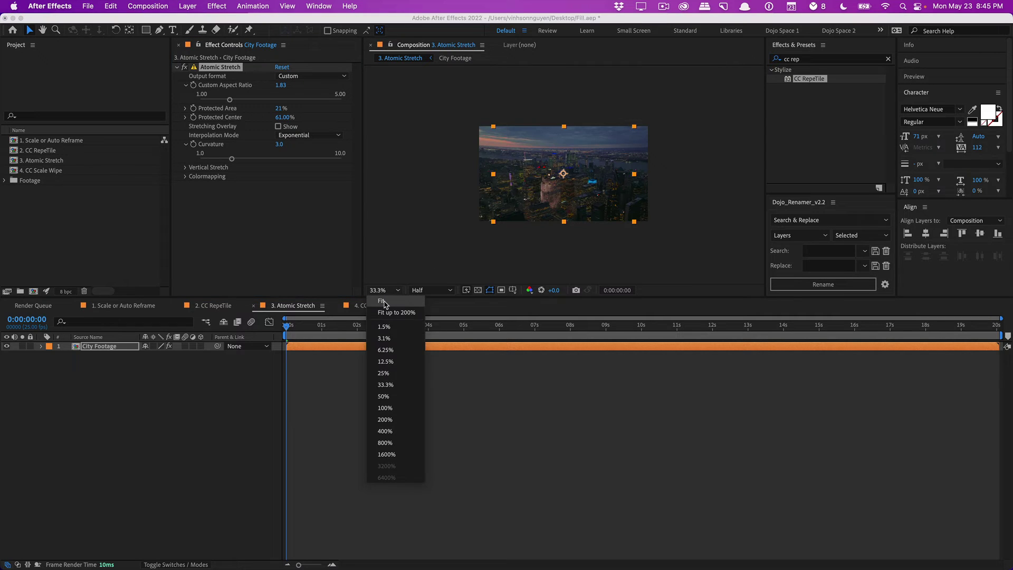
pyautogui.click(382, 301)
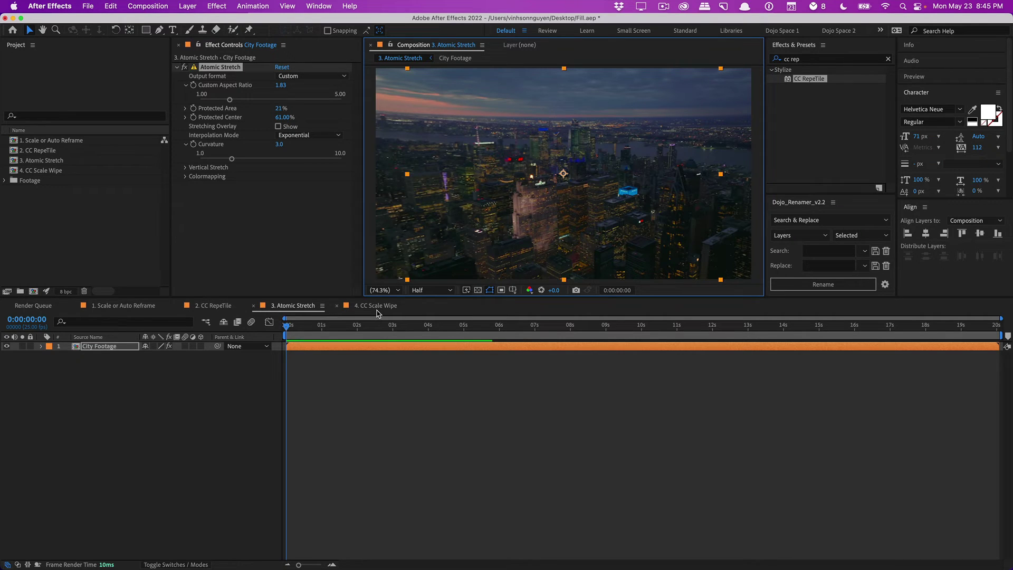
pyautogui.moveTo(300, 328); pyautogui.dragTo(477, 325)
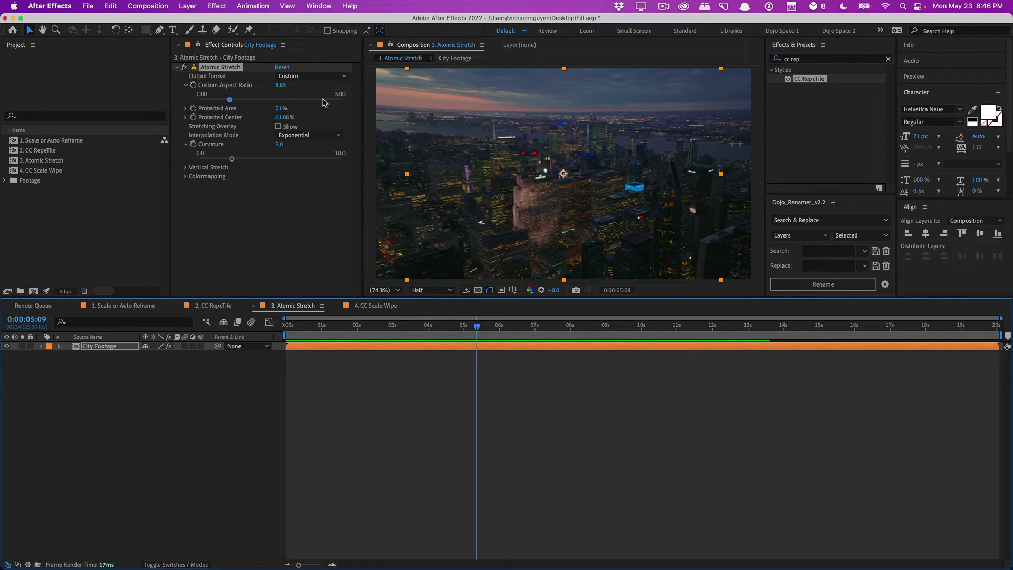
# Keep the Custom output format and play the stretched city footage from around 4:14.
pyautogui.click(314, 77)
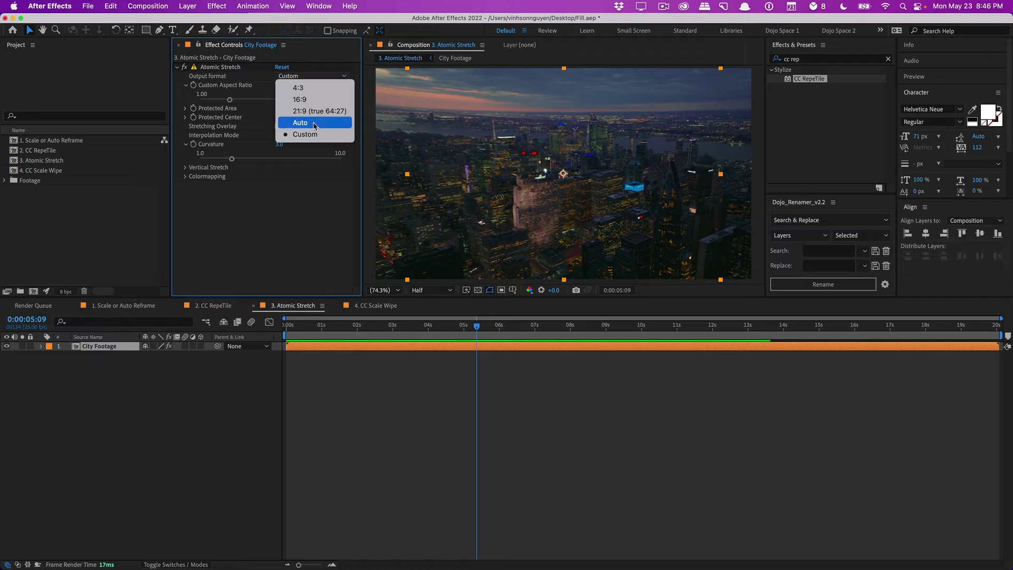
pyautogui.click(289, 213)
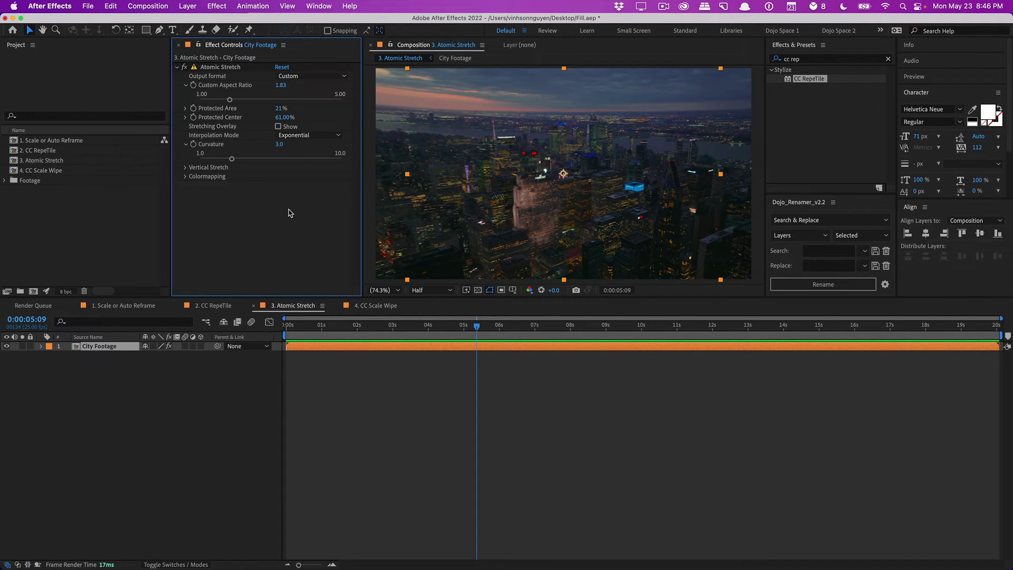
pyautogui.moveTo(336, 326); pyautogui.dragTo(454, 329)
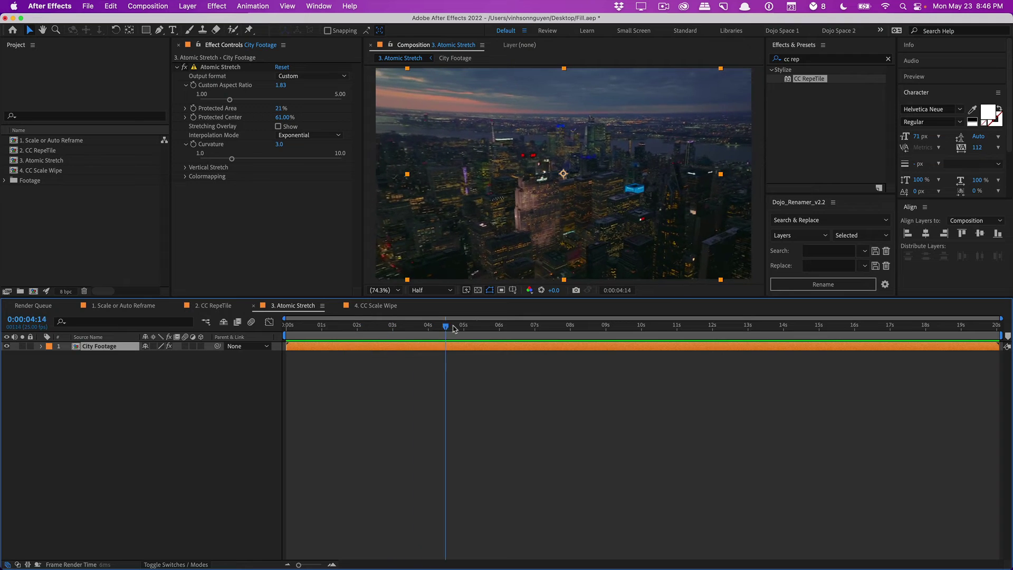
pyautogui.press('space')
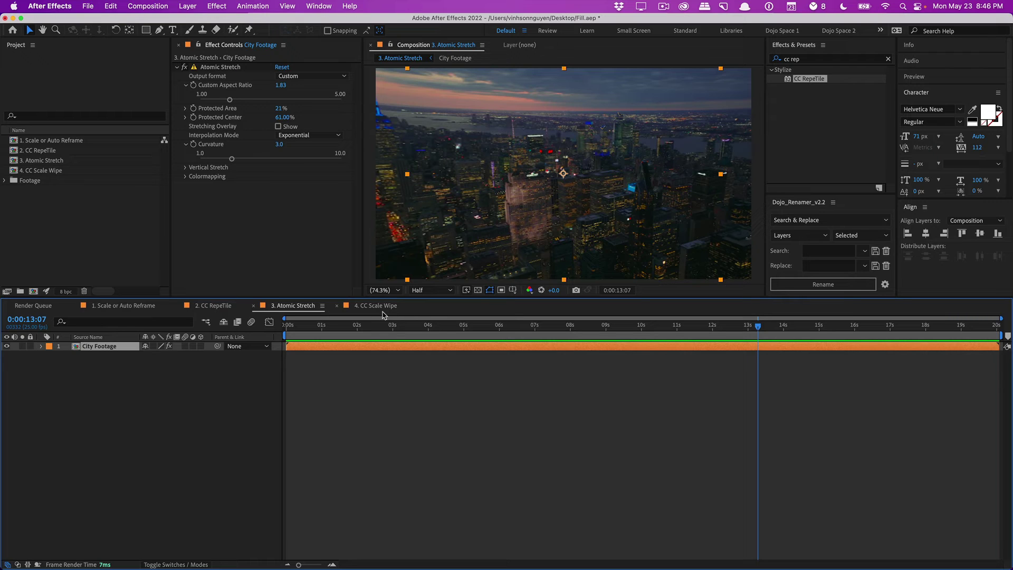
# In the CC Scale Wipe comp, fit the view and apply CC Scale Wipe to City Footage.
pyautogui.click(380, 306)
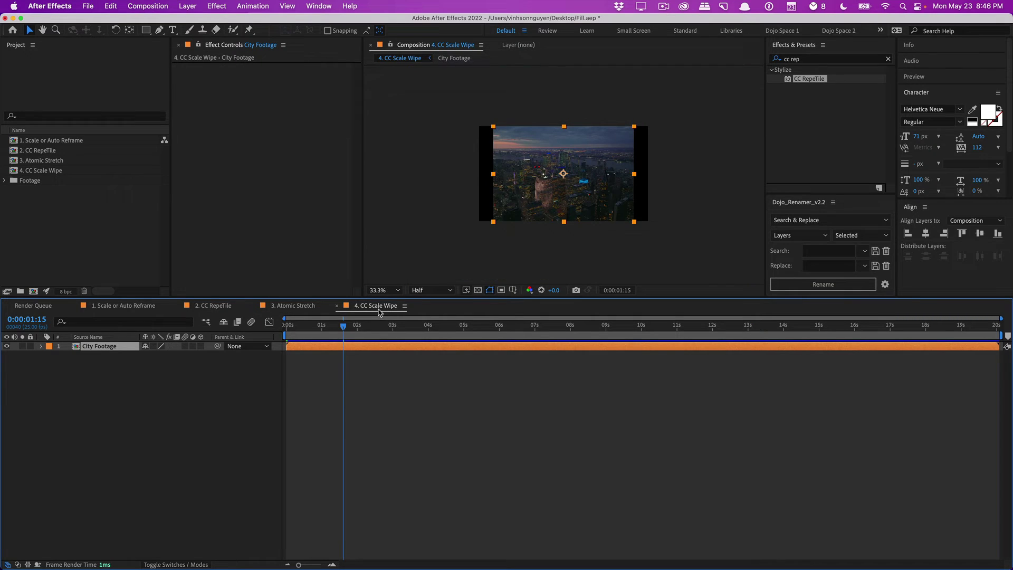
pyautogui.click(397, 290)
pyautogui.click(396, 309)
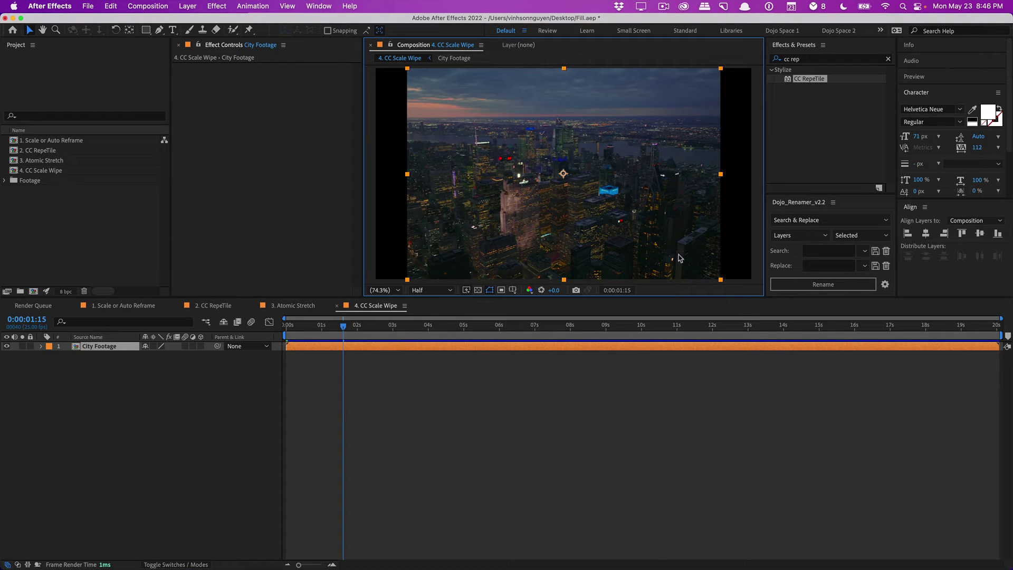
pyautogui.click(800, 59)
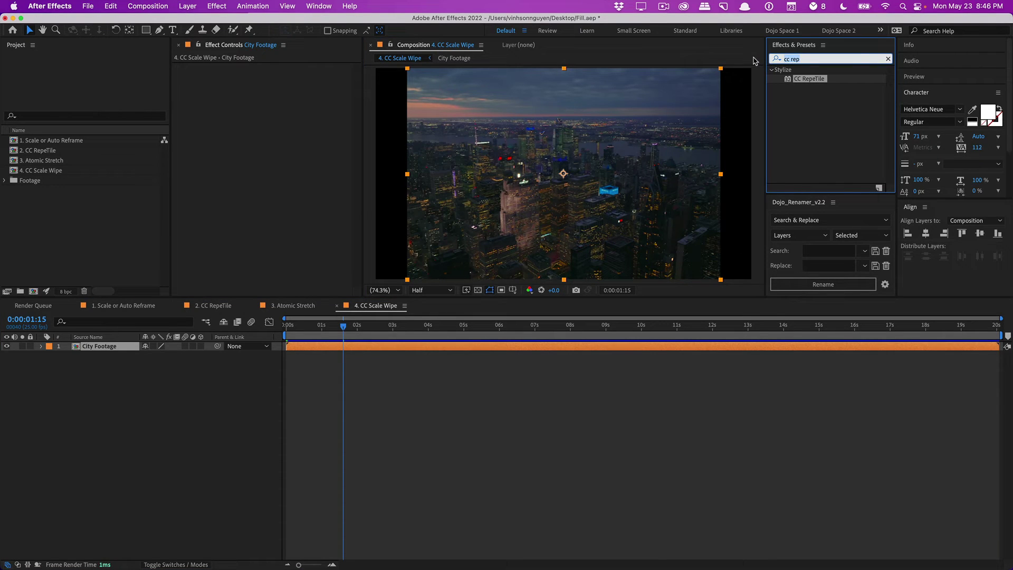
pyautogui.write('cc scale')
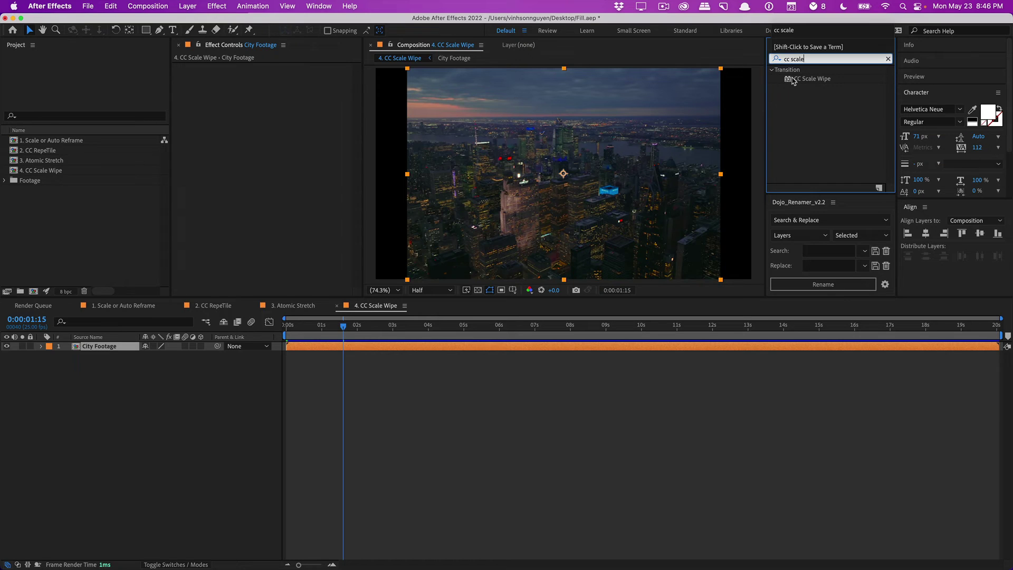
pyautogui.moveTo(791, 80); pyautogui.dragTo(392, 152)
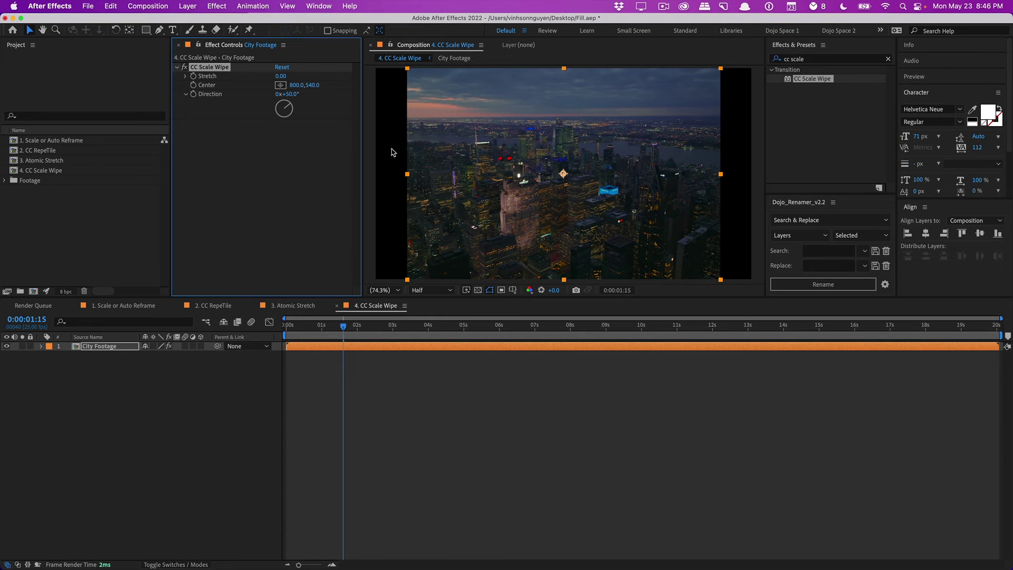
# Set the wipe Direction to 90° and Stretch to 4.30, streaking the right side.
pyautogui.click(292, 95)
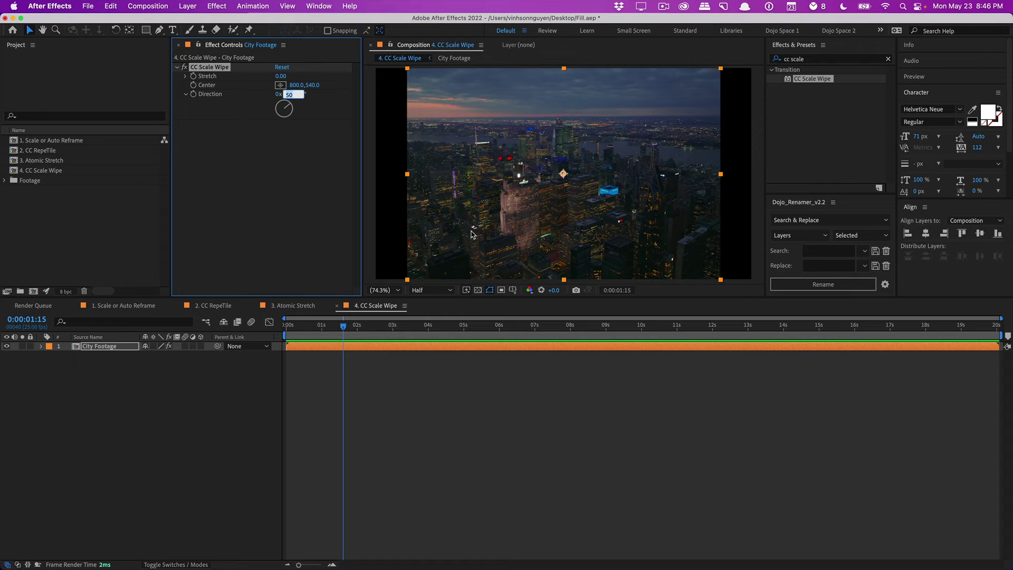
pyautogui.write('90')
pyautogui.press('Return')
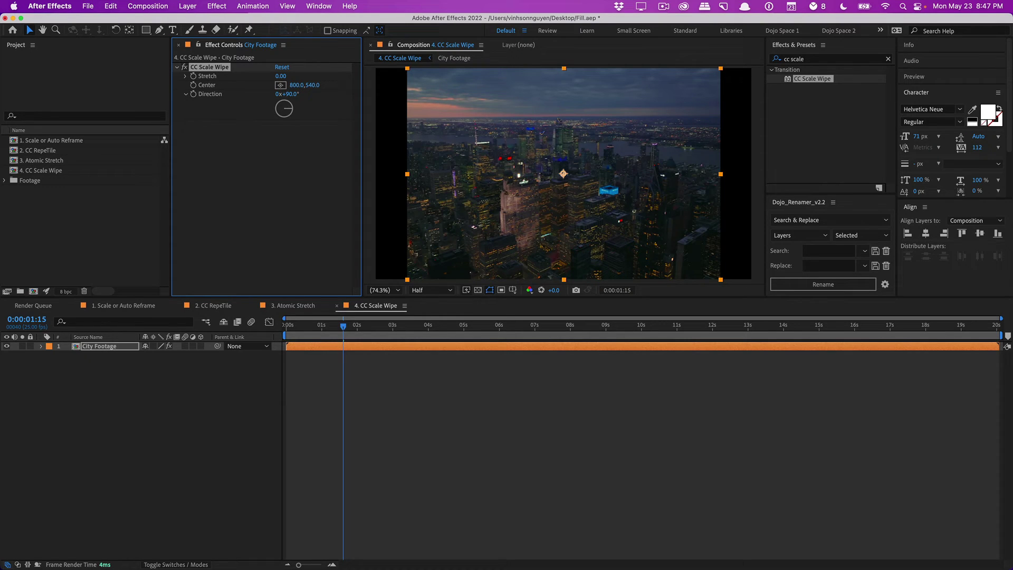
pyautogui.moveTo(281, 76); pyautogui.dragTo(304, 77)
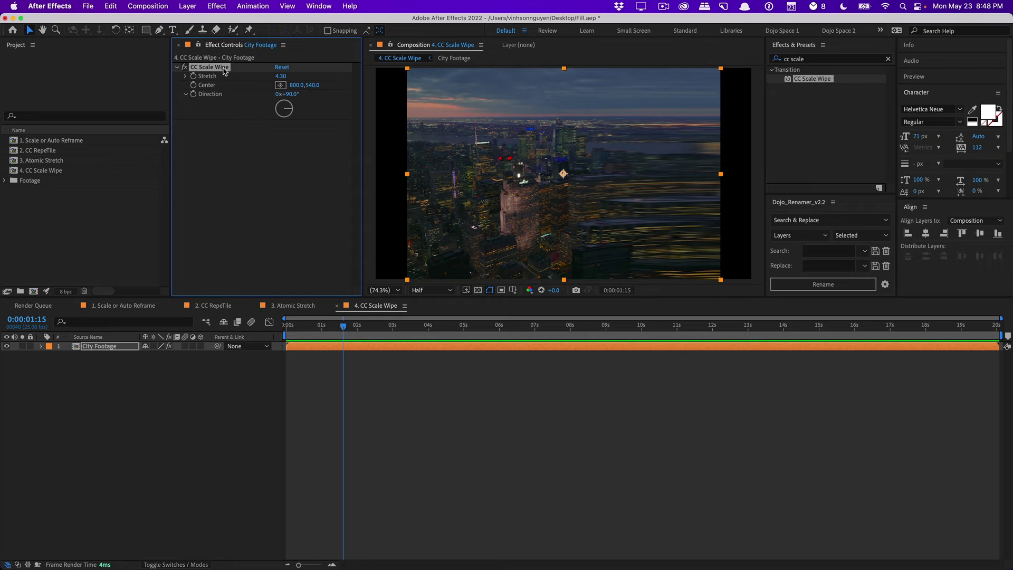
# Delete CC Scale Wipe from City Footage and create a new 1920×1080 comp named 'Full Size Comp'.
pyautogui.press('Delete')
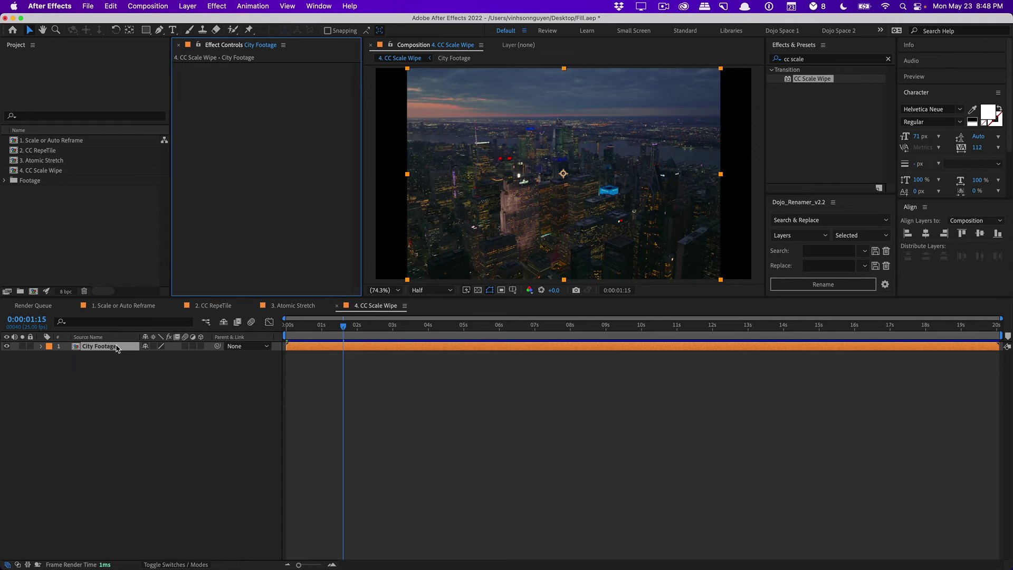
pyautogui.click(147, 6)
pyautogui.click(152, 19)
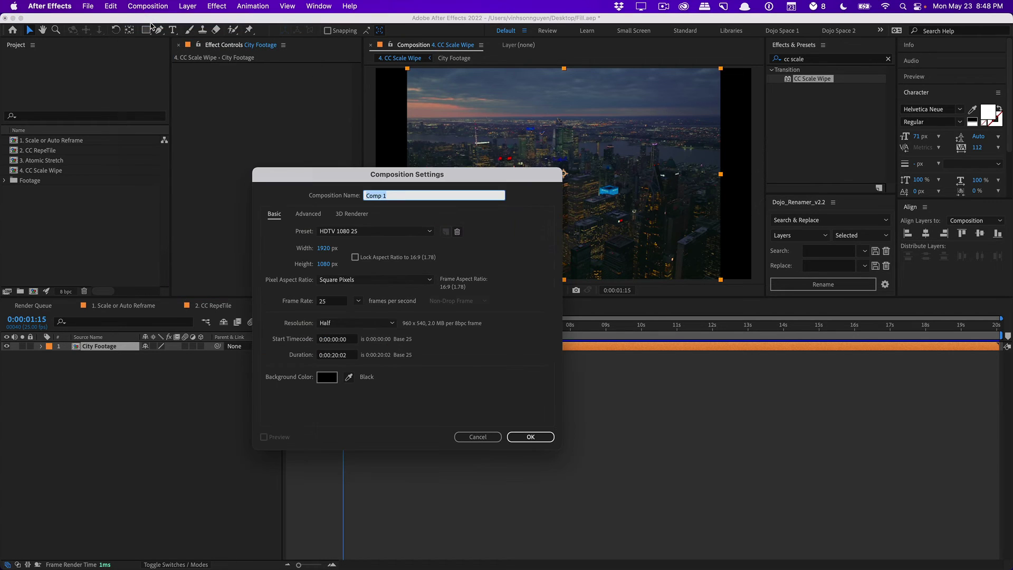
pyautogui.write('Full Size Comp')
pyautogui.click(538, 437)
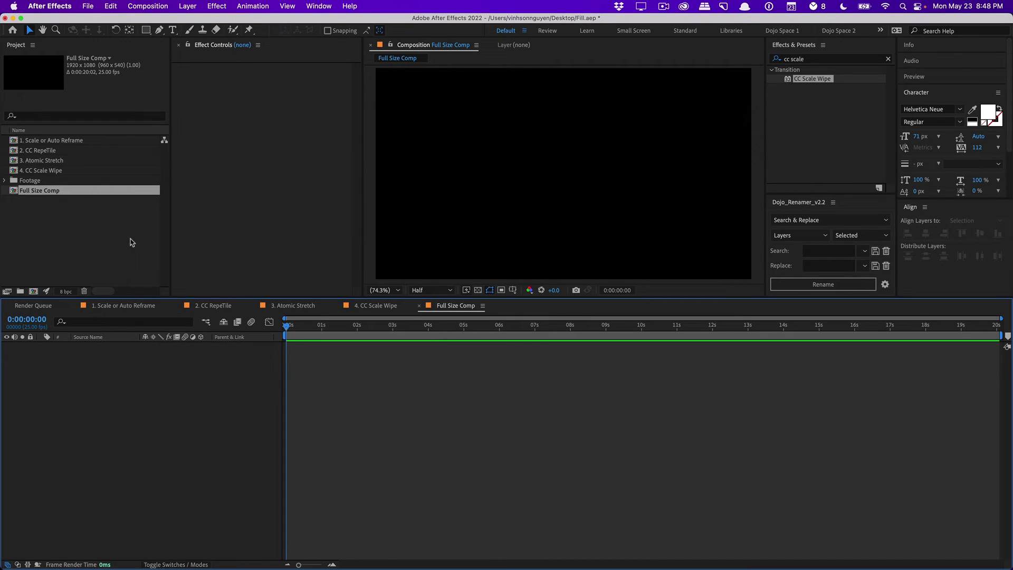
# Move the City Footage layer into Full Size Comp and nest Full Size Comp in the CC Scale Wipe comp.
pyautogui.click(370, 307)
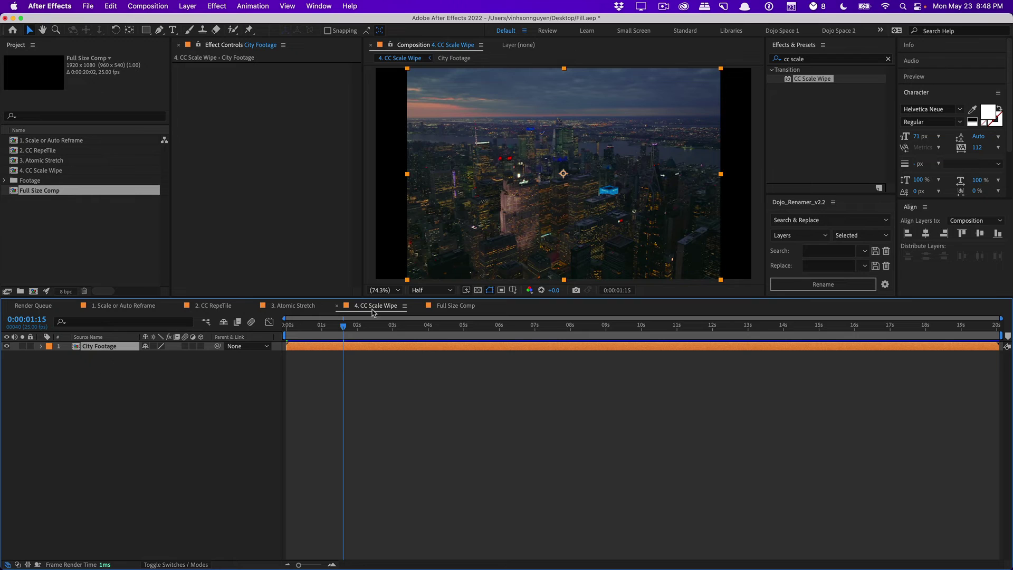
pyautogui.click(433, 308)
pyautogui.press('super+v')
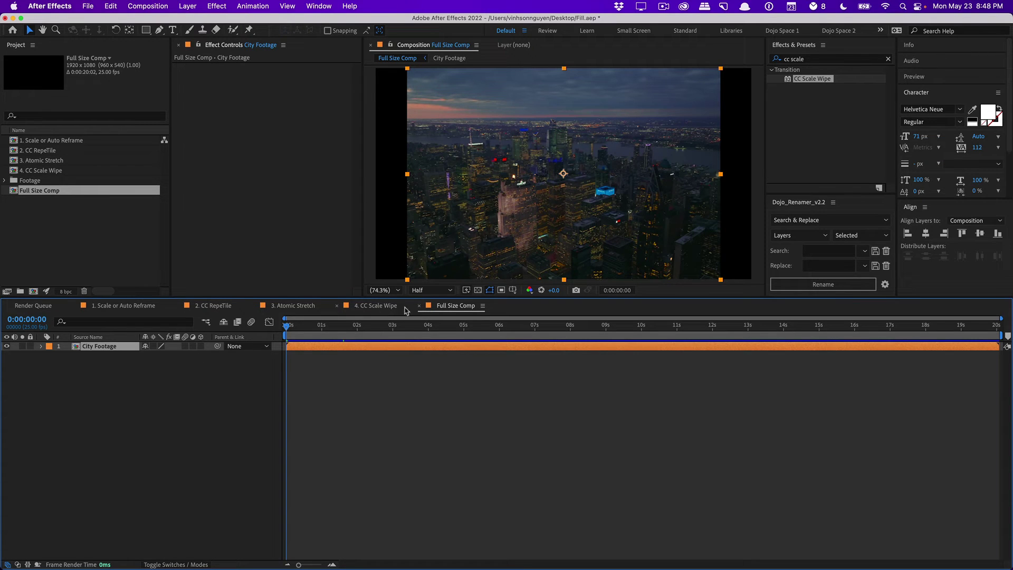
pyautogui.click(373, 308)
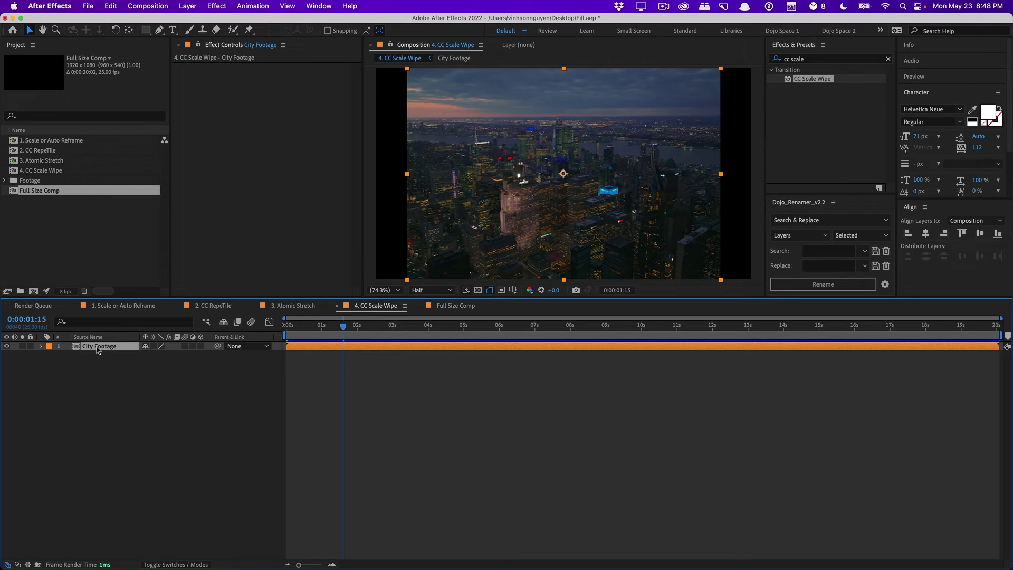
pyautogui.press('Delete')
pyautogui.moveTo(58, 191); pyautogui.dragTo(117, 401)
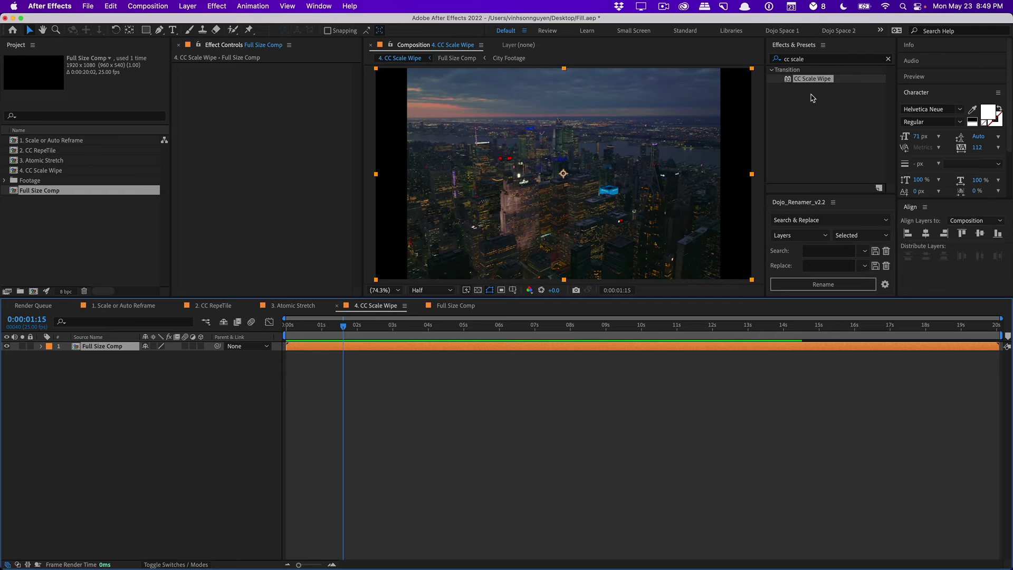
# Apply CC Scale Wipe to the Full Size Comp layer with Direction 90° and Stretch 0.30.
pyautogui.moveTo(813, 79); pyautogui.dragTo(361, 183)
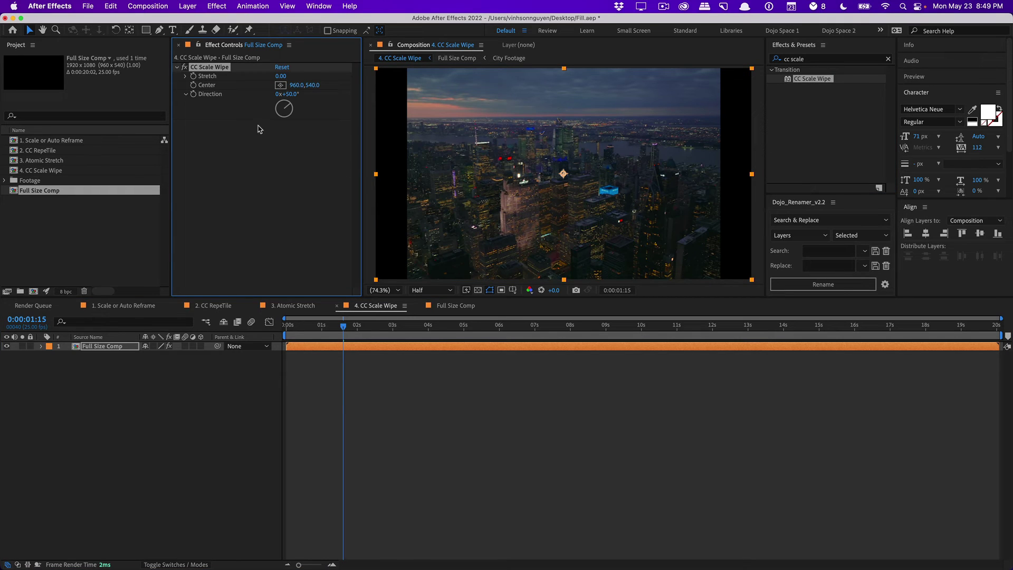
pyautogui.click(291, 94)
pyautogui.write('90')
pyautogui.press('Return')
pyautogui.moveTo(279, 77); pyautogui.dragTo(284, 79)
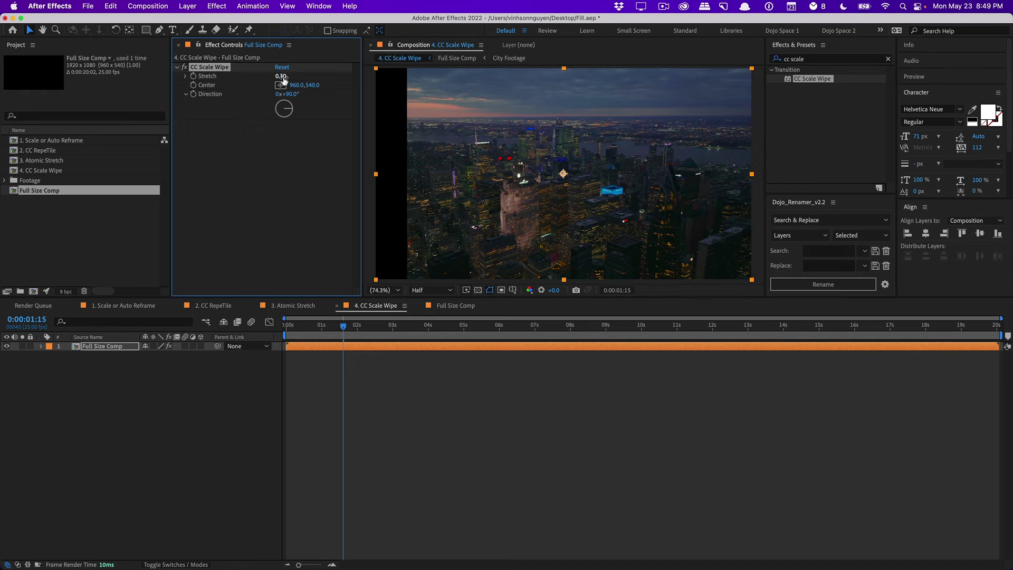
# Duplicate the wipe and set the copy's Direction to -90° to fill the left bar.
pyautogui.press('super+d')
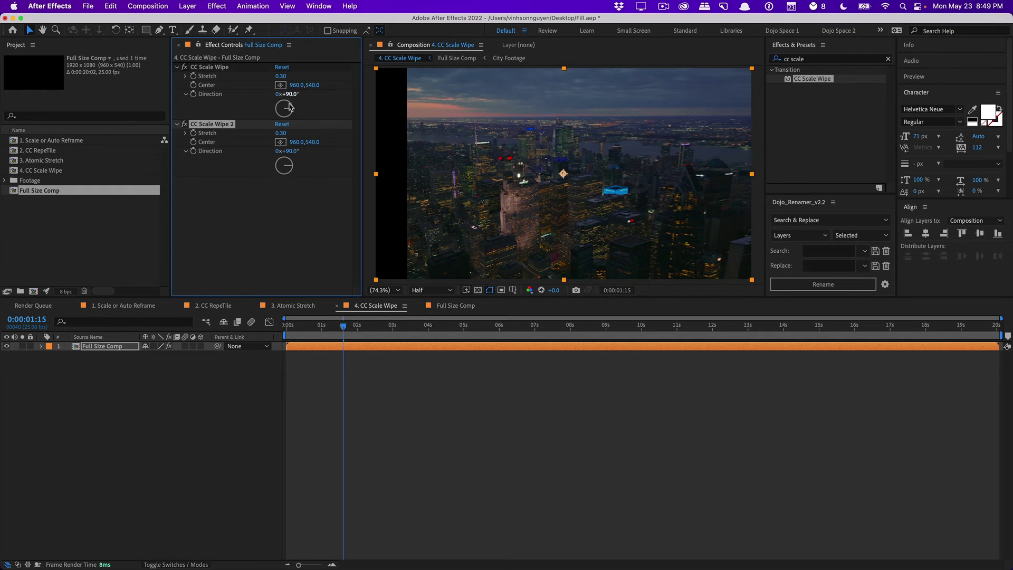
pyautogui.click(289, 152)
pyautogui.write('-90')
pyautogui.press('Return')
pyautogui.moveTo(281, 133); pyautogui.dragTo(281, 132)
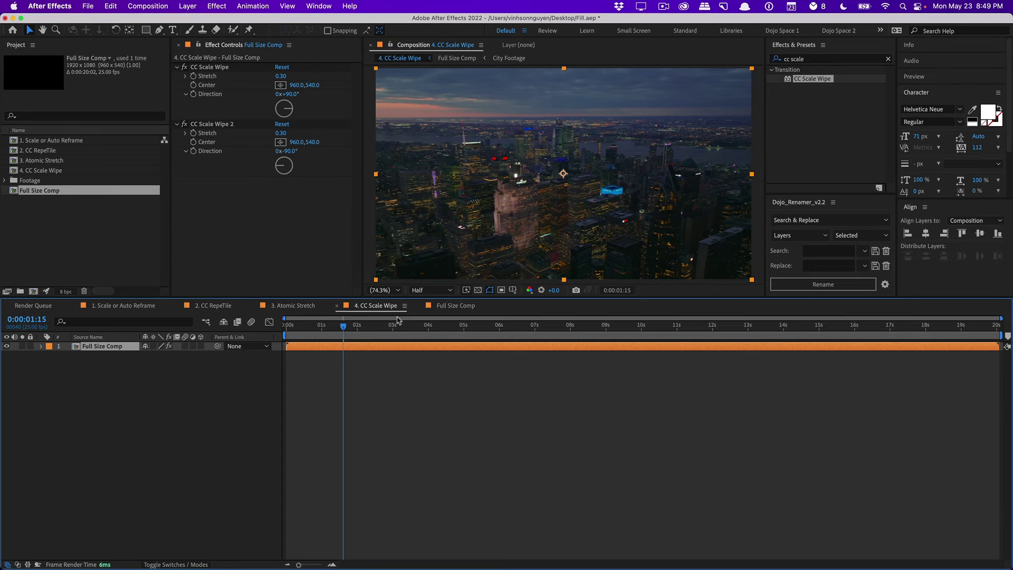
# Scale the City Footage in Full Size Comp down to 88%.
pyautogui.click(443, 306)
pyautogui.press('s')
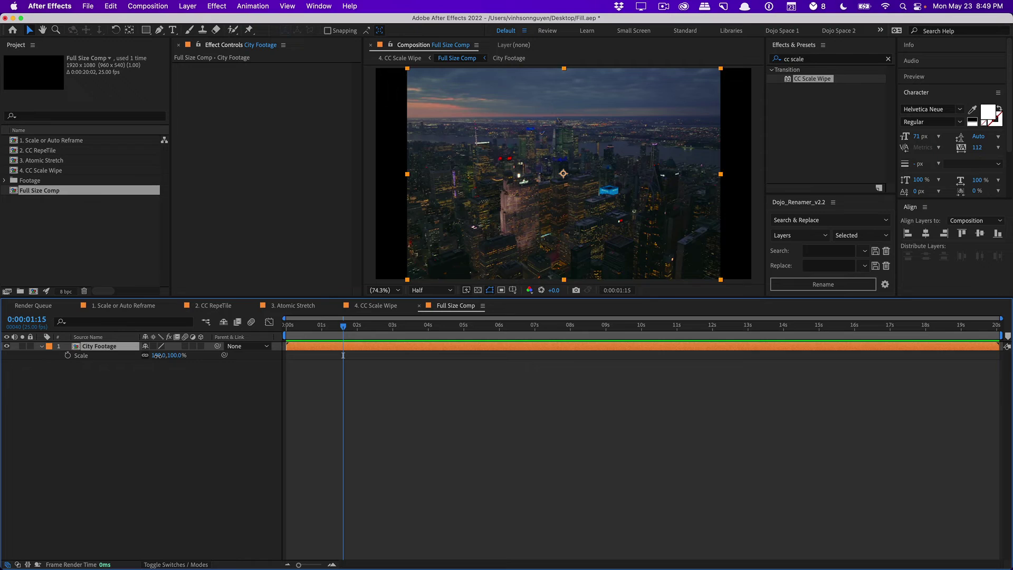
pyautogui.moveTo(159, 355); pyautogui.dragTo(156, 357)
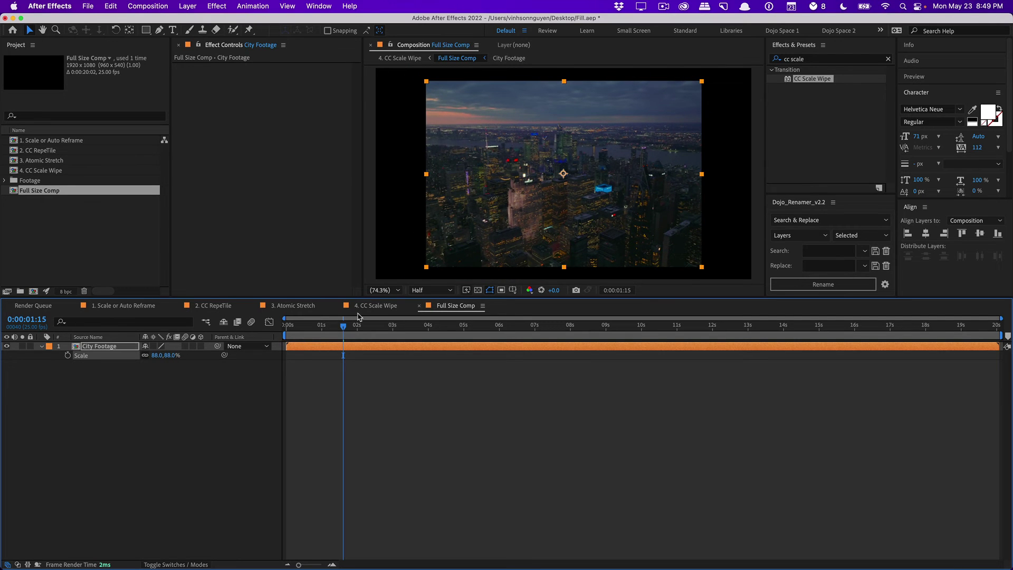
# Duplicate the second wipe into a third with 0° direction, stretched to fill the top border.
pyautogui.click(373, 305)
pyautogui.click(213, 125)
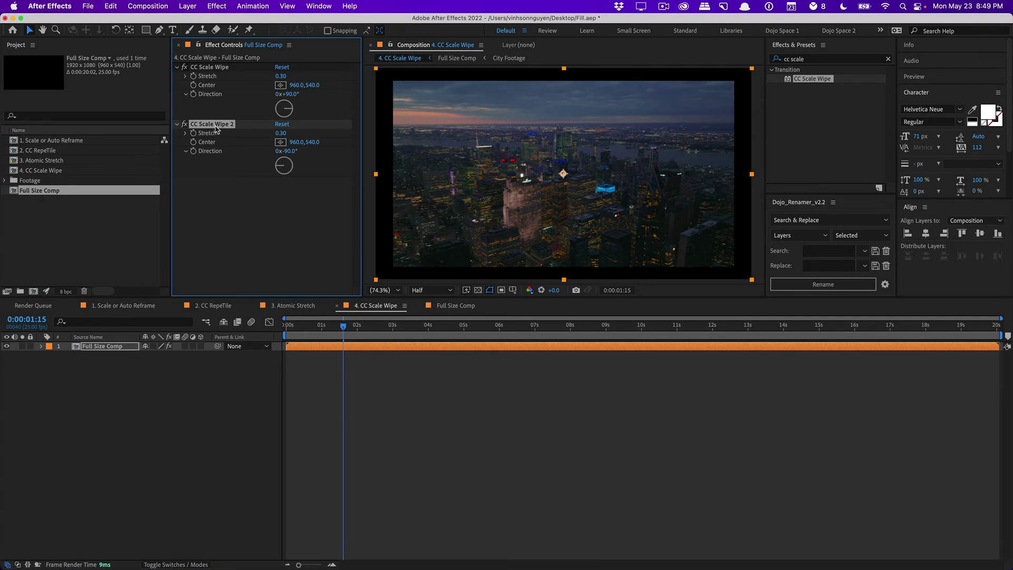
pyautogui.press('super+d')
pyautogui.click(291, 208)
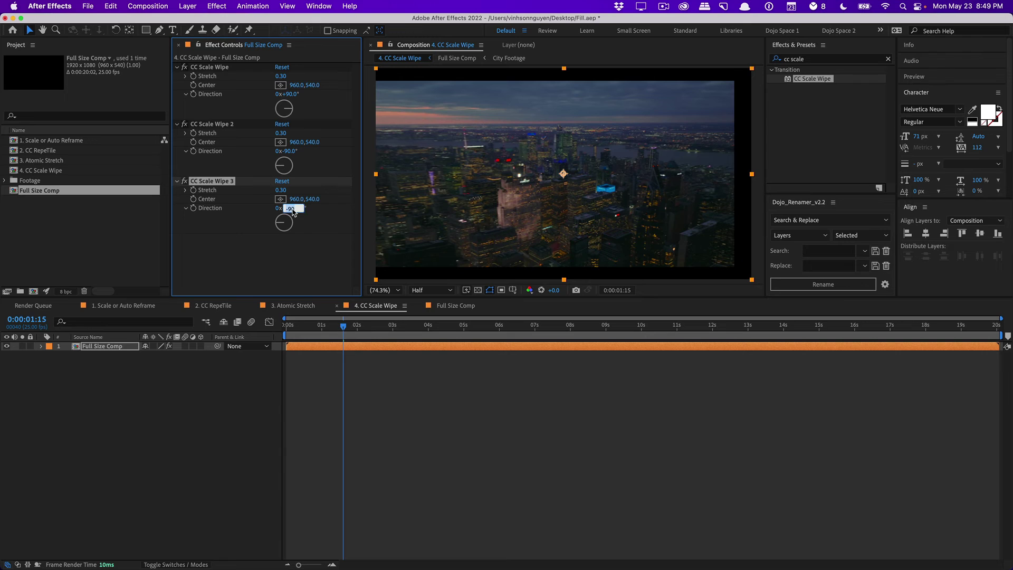
pyautogui.write('0')
pyautogui.press('Return')
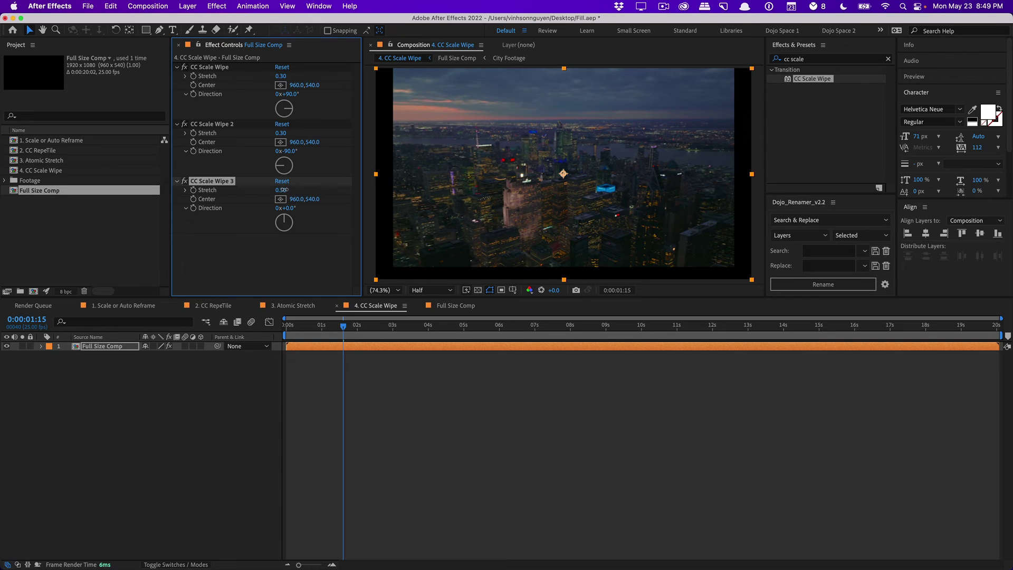
pyautogui.moveTo(282, 189); pyautogui.dragTo(281, 189)
# Add a fourth 180° wipe for the bottom and set Stretch to 0.60, 0.90, 0.30, 0.50.
pyautogui.press('super+d')
pyautogui.click(288, 265)
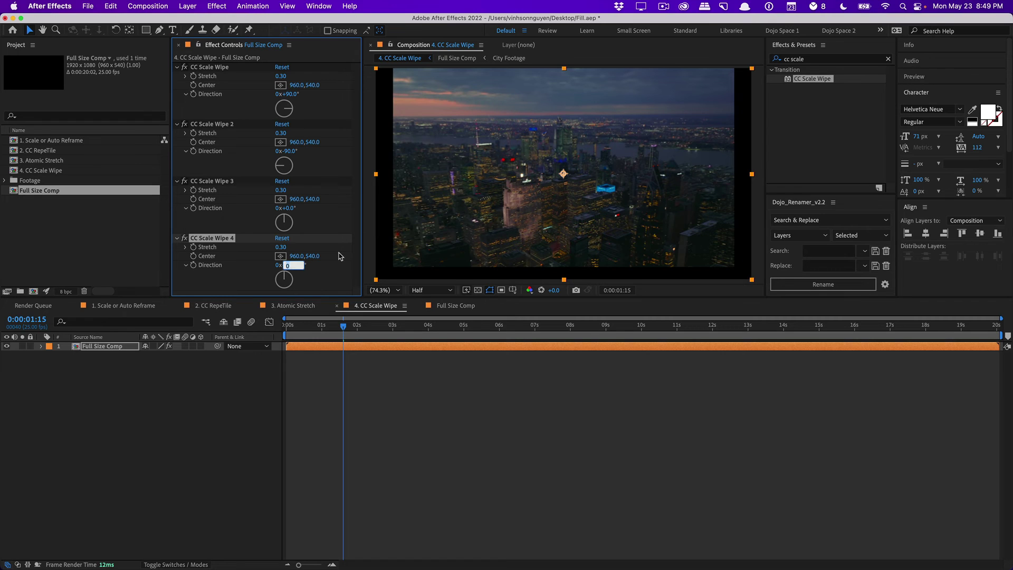
pyautogui.write('180')
pyautogui.press('Return')
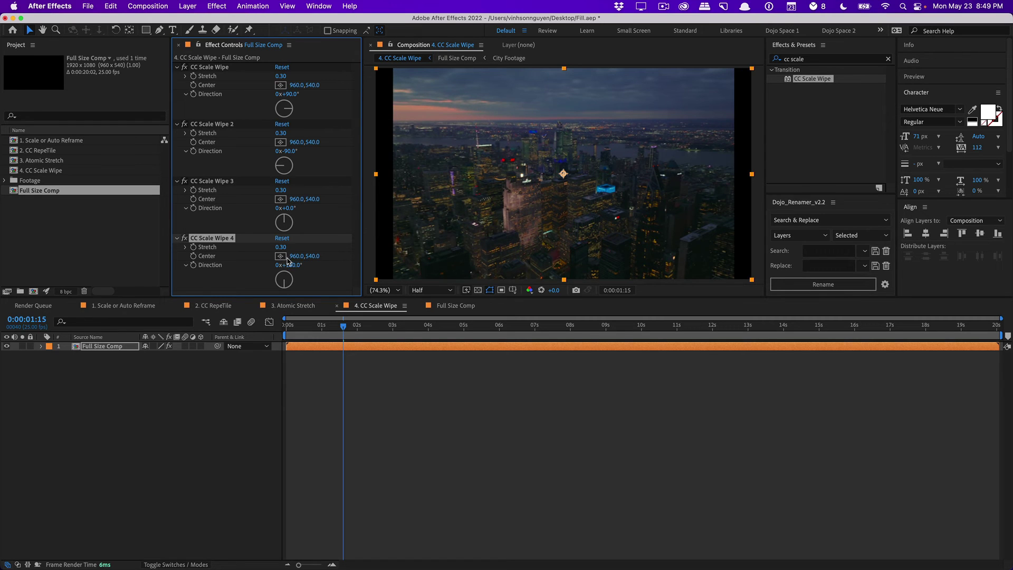
pyautogui.moveTo(281, 247); pyautogui.dragTo(281, 247)
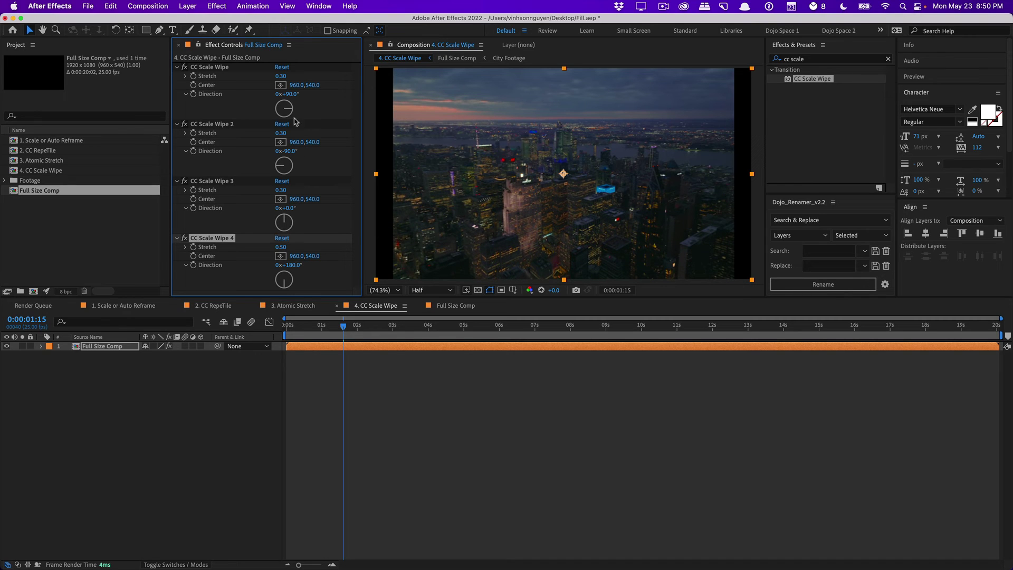
pyautogui.moveTo(283, 79); pyautogui.dragTo(283, 76)
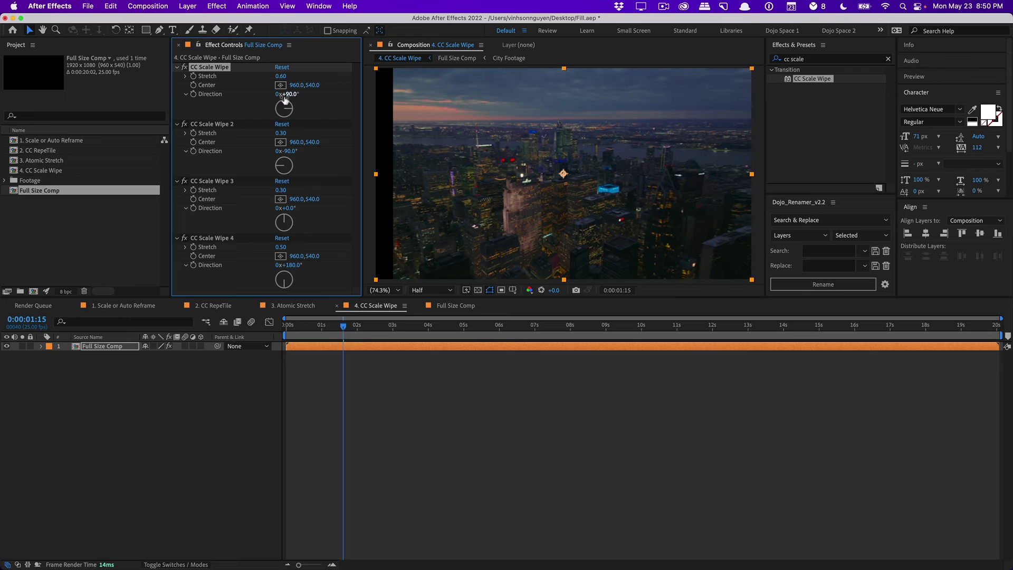
pyautogui.moveTo(281, 133); pyautogui.dragTo(284, 130)
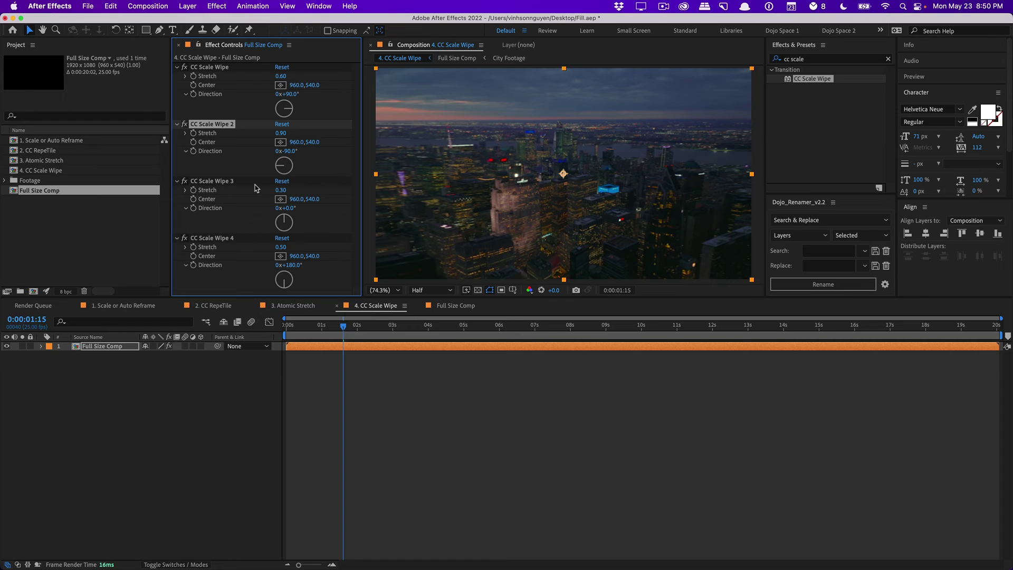
# Set the wipes' Center X to 1200 and 779, raise the first Stretch to 1.20, and scrub time.
pyautogui.click(222, 68)
pyautogui.moveTo(290, 85); pyautogui.dragTo(415, 78)
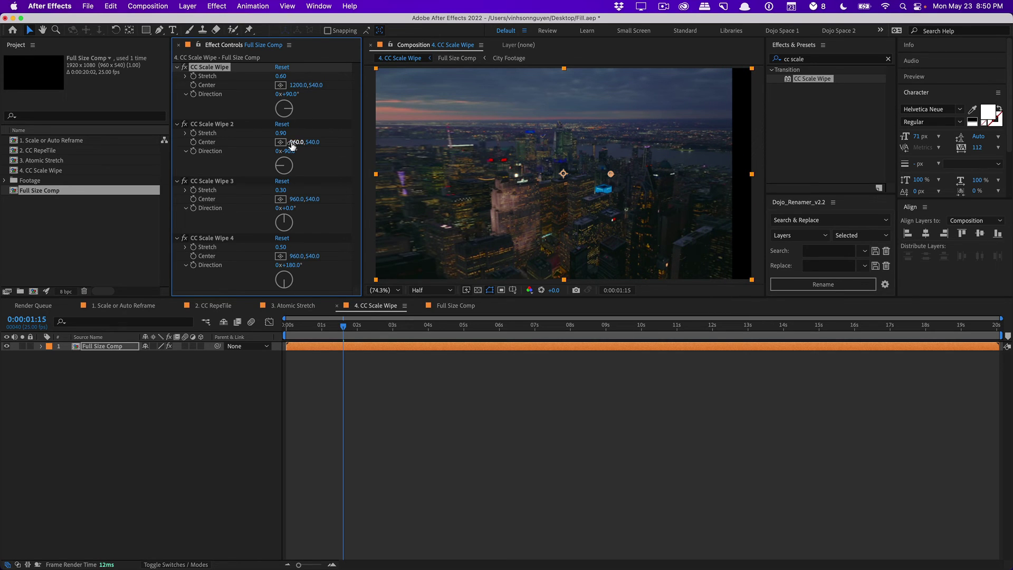
pyautogui.moveTo(292, 144); pyautogui.dragTo(202, 149)
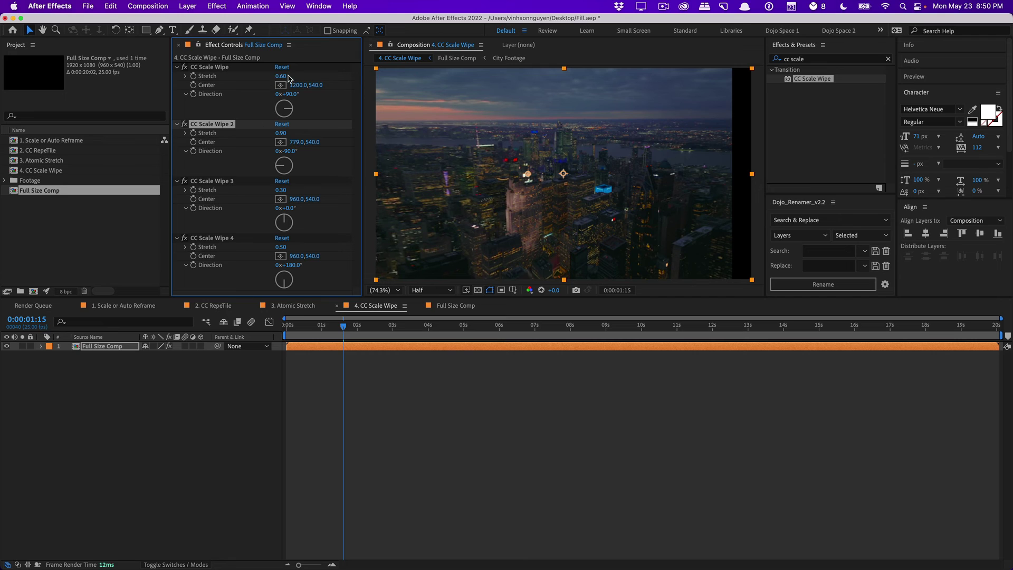
pyautogui.moveTo(282, 77); pyautogui.dragTo(281, 85)
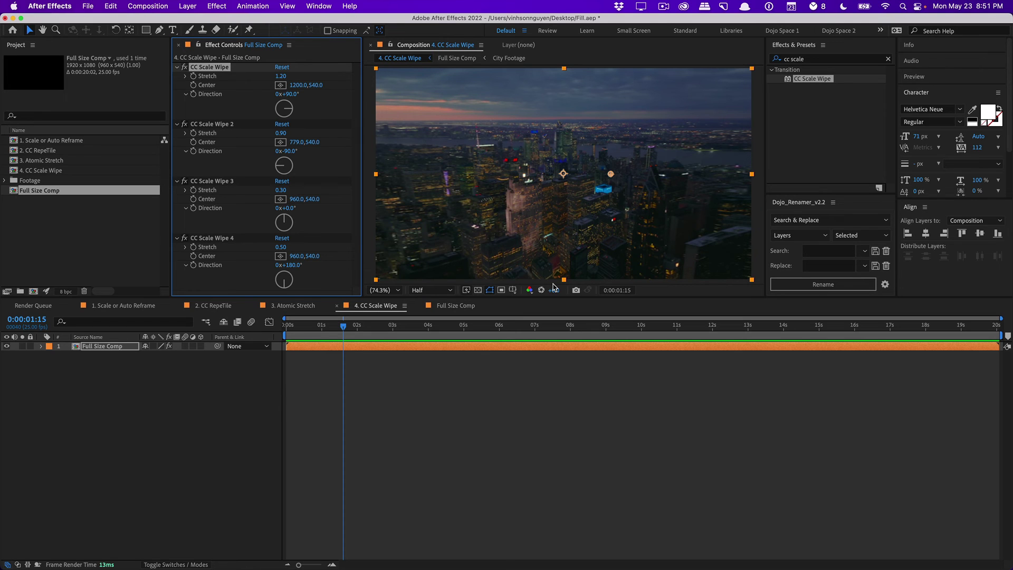
pyautogui.click(350, 327)
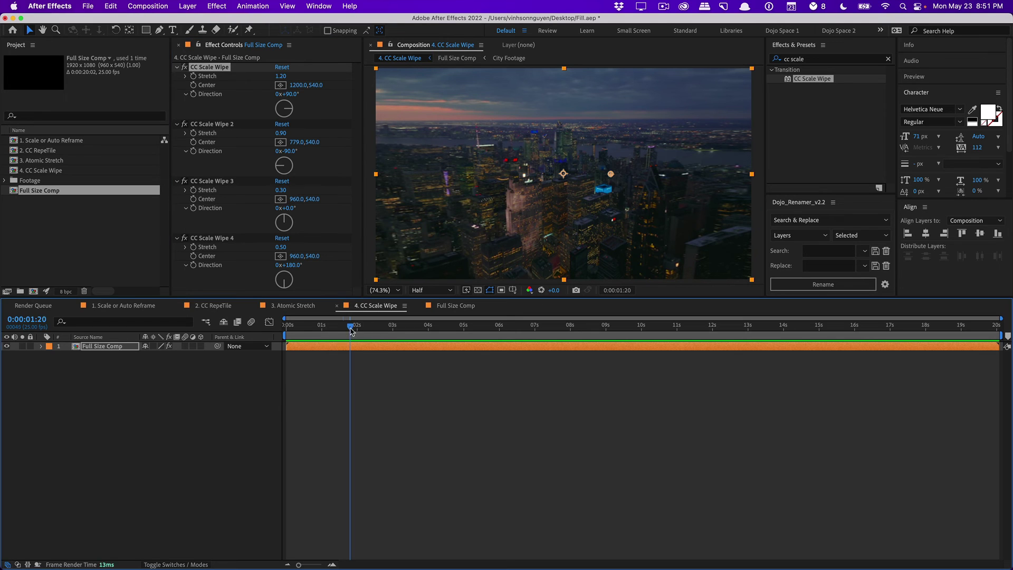
pyautogui.moveTo(351, 330)
pyautogui.mouseDown()
pyautogui.moveTo(614, 326)
pyautogui.moveTo(342, 336)
pyautogui.mouseUp()
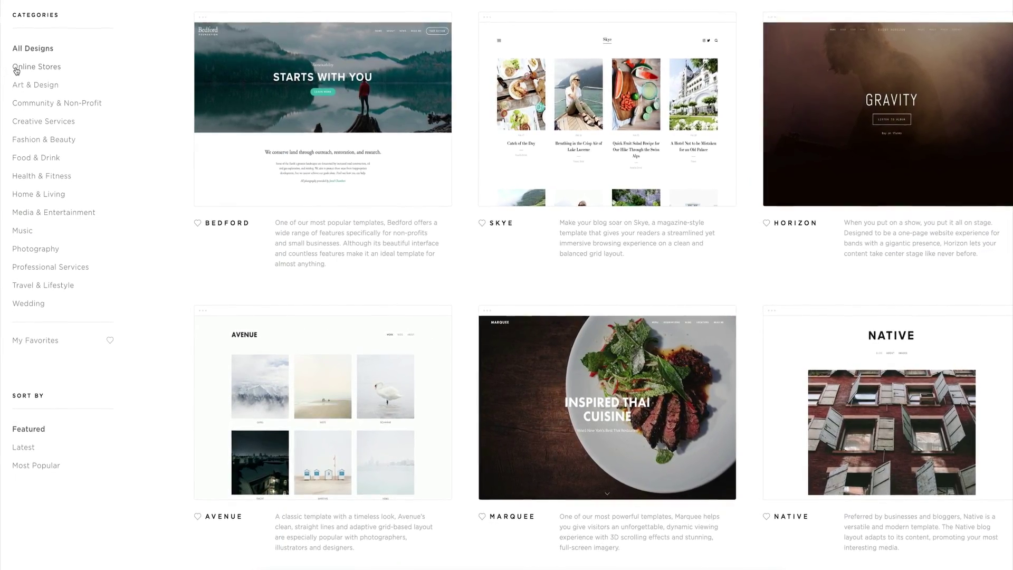
# Browse the Online Stores and Art & Design template categories.
pyautogui.click(16, 70)
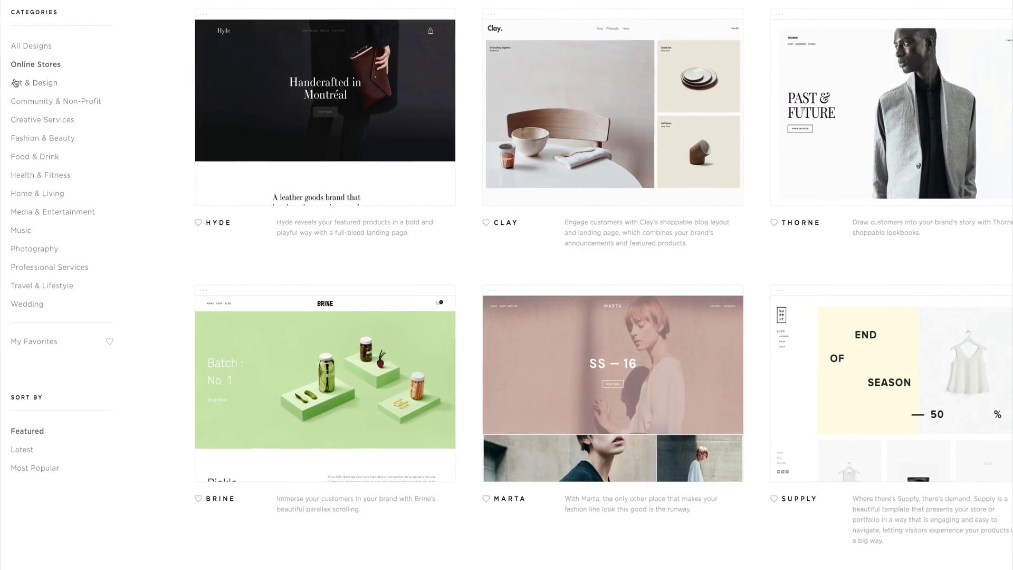
pyautogui.click(16, 83)
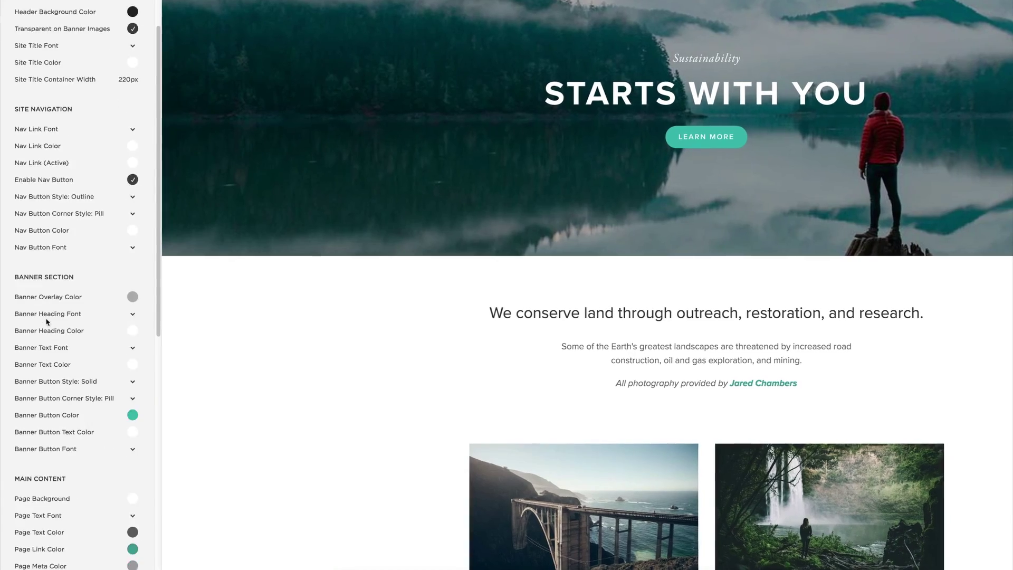
pyautogui.scroll(-3, 124, 318)
# Recolour the Bedford LEARN MORE banner button from teal to dark grey.
pyautogui.click(132, 300)
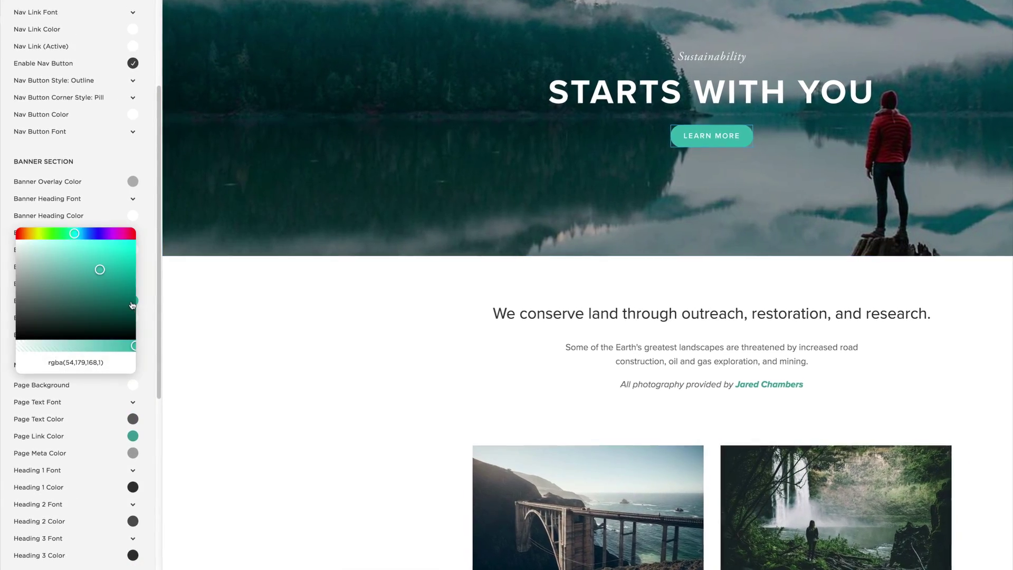
pyautogui.moveTo(71, 233); pyautogui.dragTo(83, 233)
pyautogui.click(38, 308)
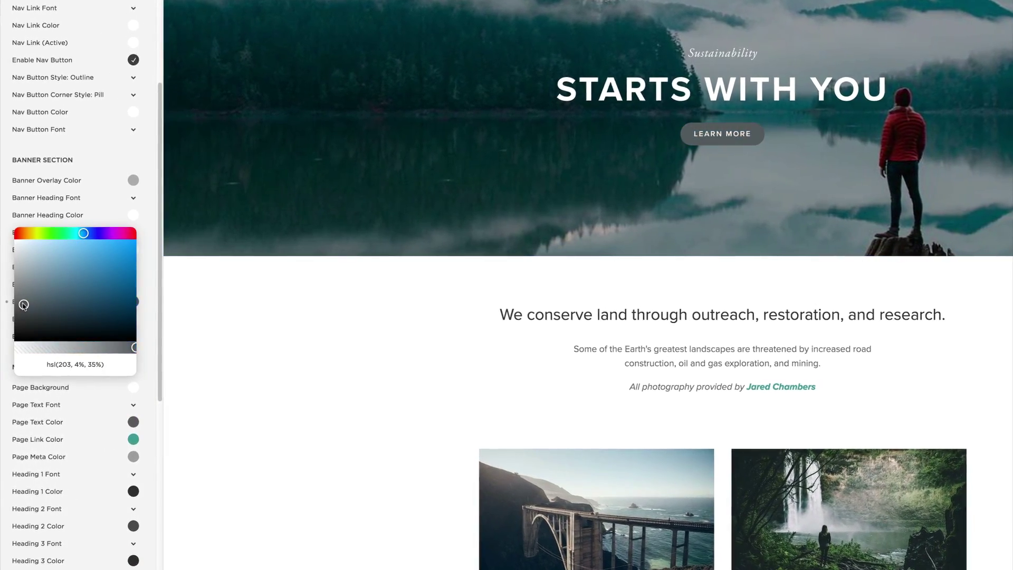